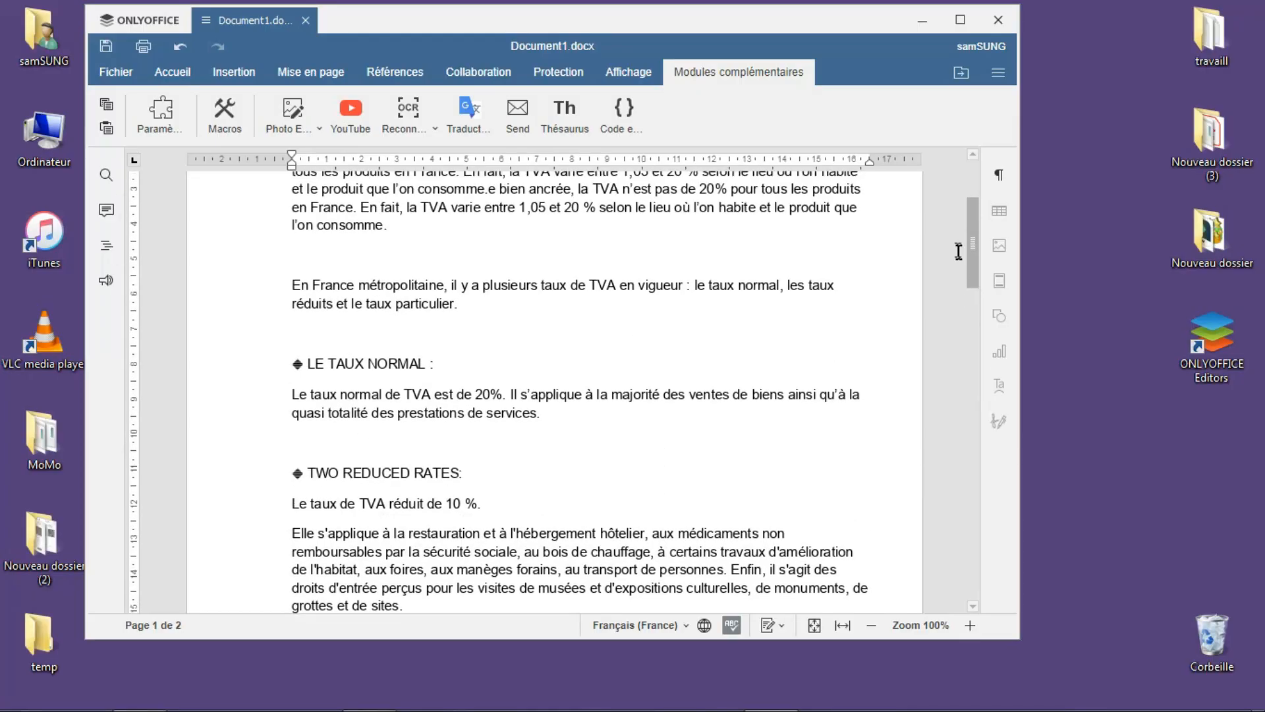
{"action": "scroll", "coordinate": [957, 237], "scroll_direction": "up", "scroll_amount": 2}
{"action": "scroll", "coordinate": [957, 234], "scroll_direction": "up", "scroll_amount": 1}
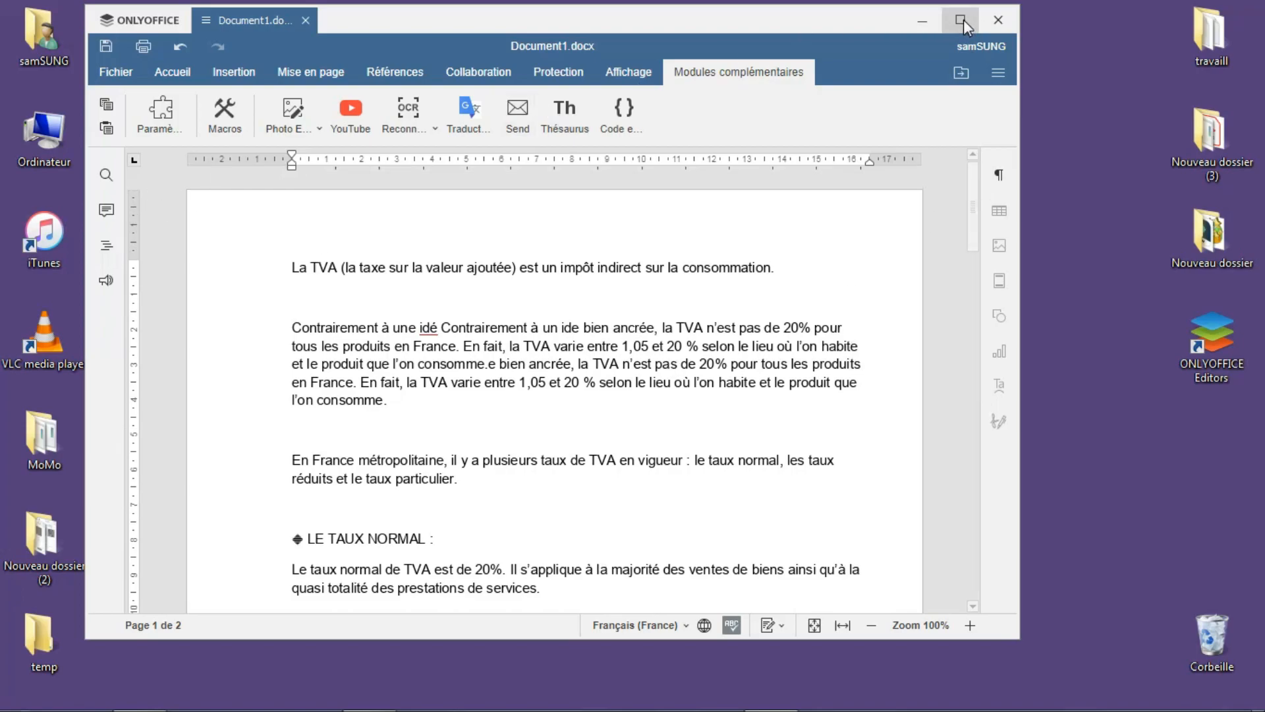
{"action": "left_click", "coordinate": [169, 77]}
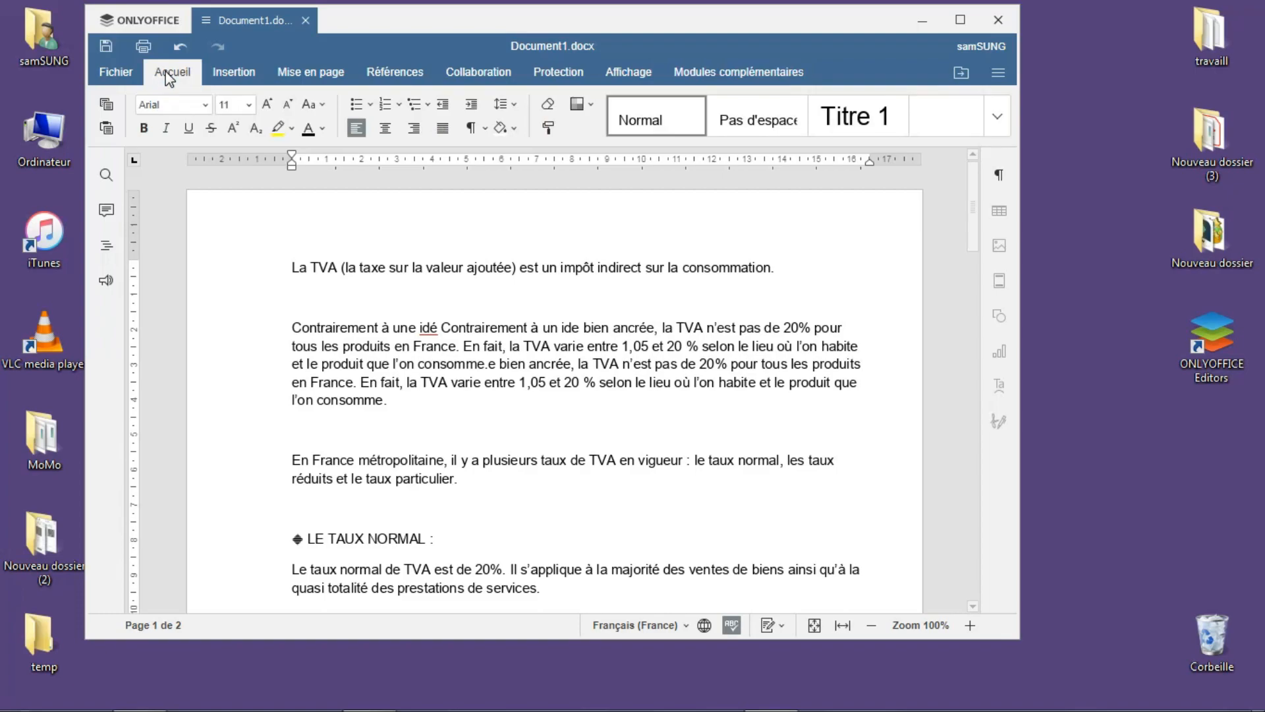
{"action": "left_click", "coordinate": [123, 21]}
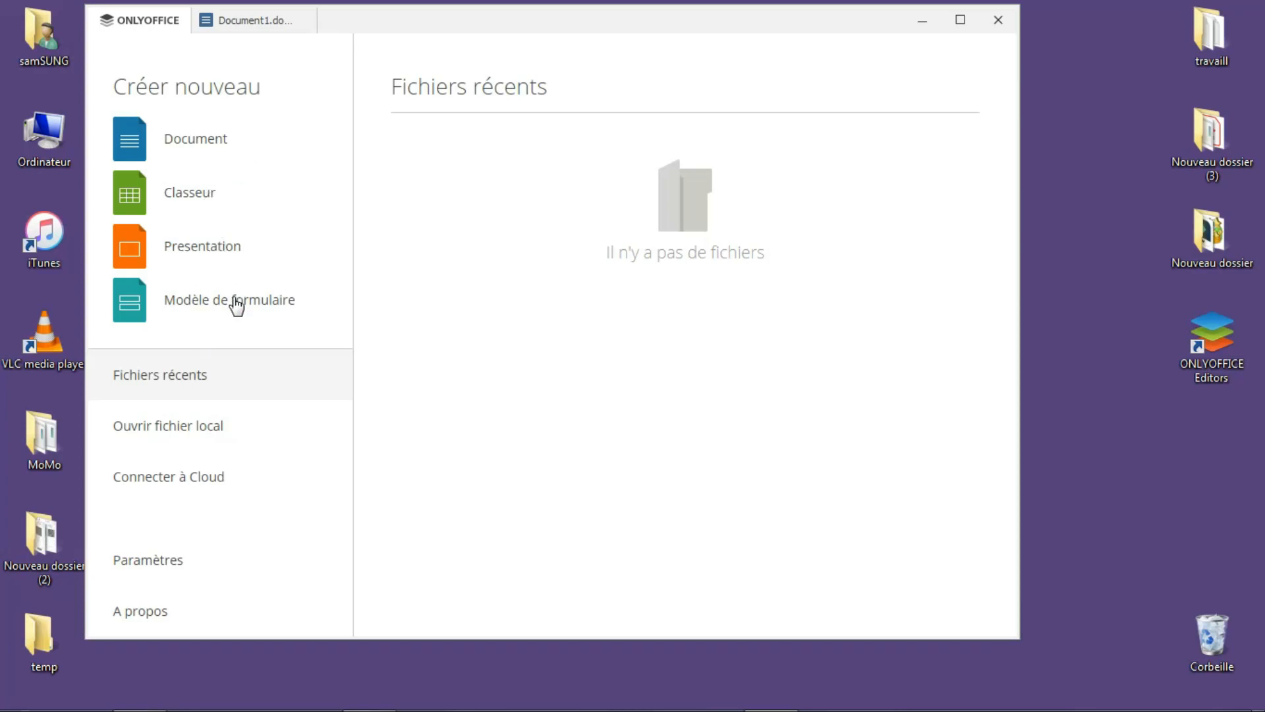
{"action": "left_click", "coordinate": [248, 18]}
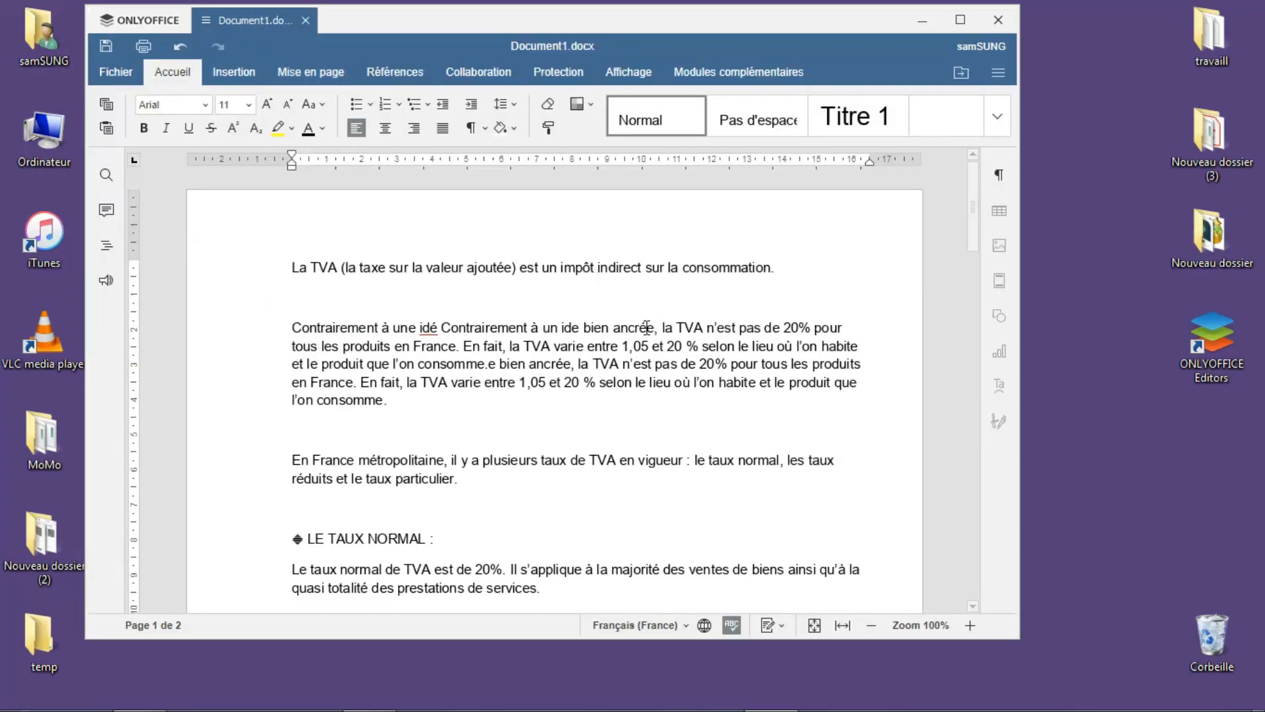
{"action": "double_click", "coordinate": [361, 328]}
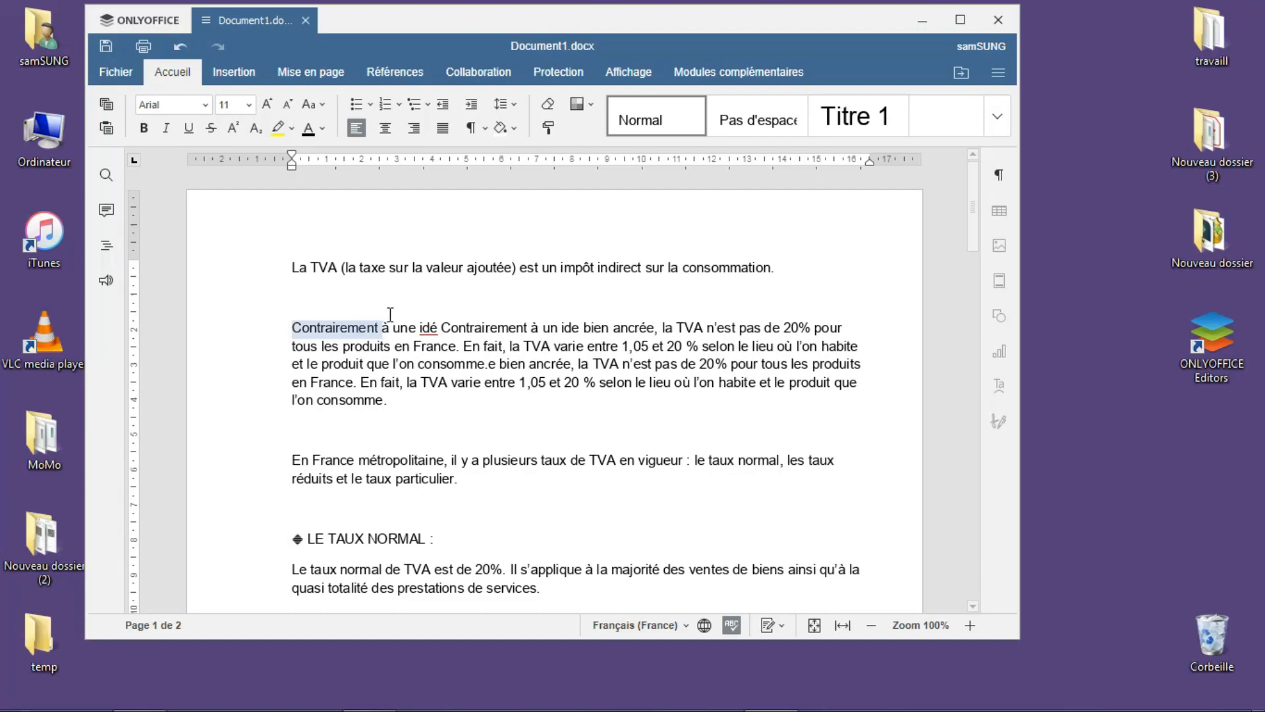
{"action": "left_click", "coordinate": [648, 363]}
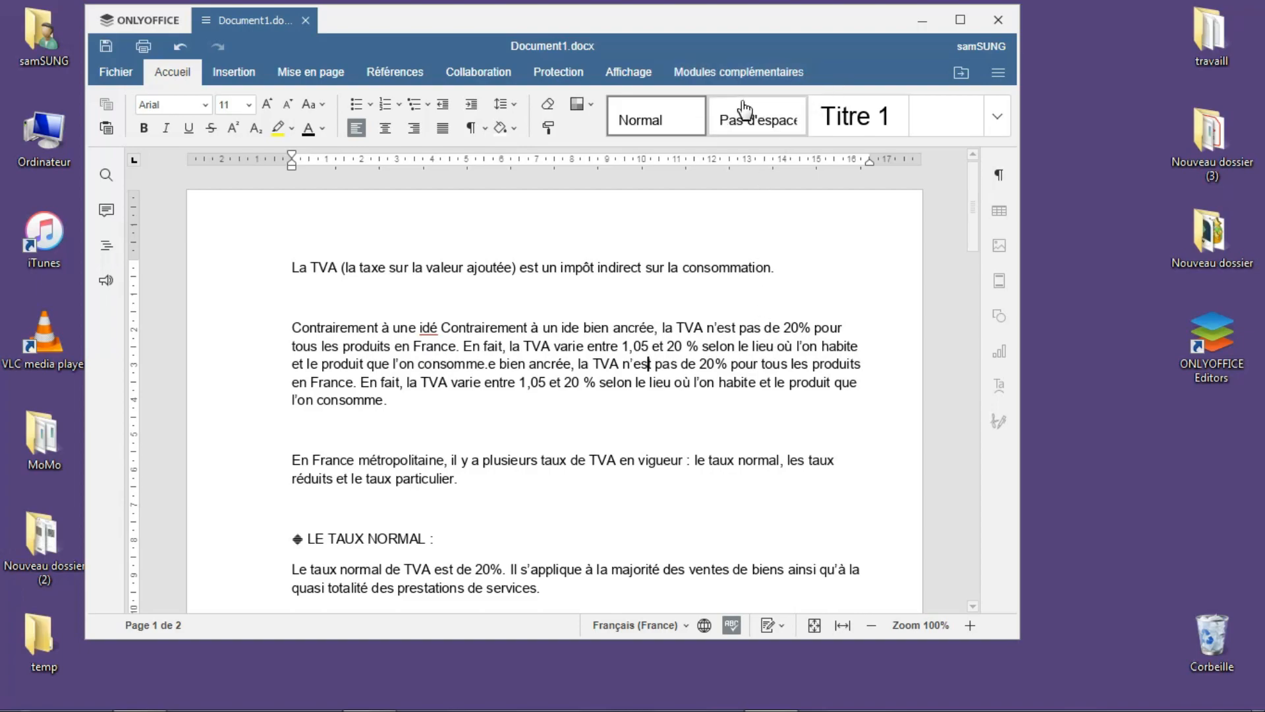
{"action": "left_click", "coordinate": [734, 82]}
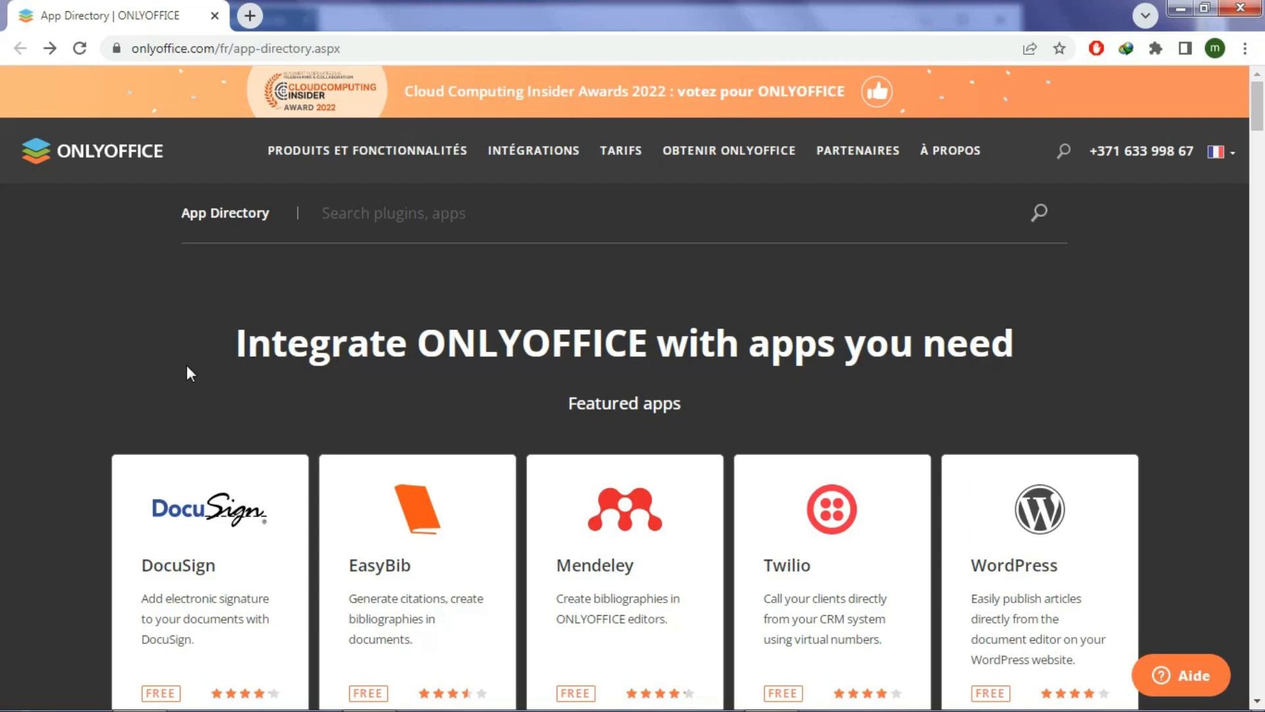
Look through the plugins and apps offered in the ONLYOFFICE App Directory for a grammar correction tool.
{"action": "scroll", "coordinate": [188, 366], "scroll_direction": "down", "scroll_amount": 3}
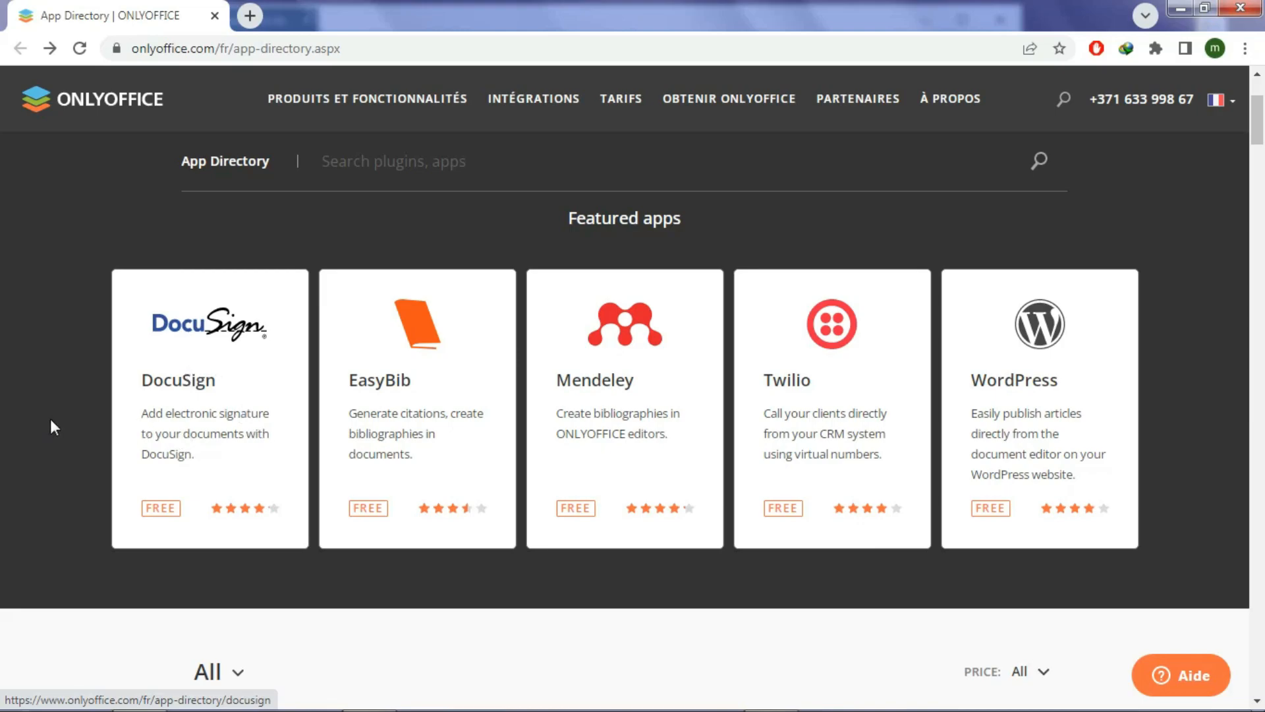
{"action": "scroll", "coordinate": [50, 413], "scroll_direction": "down", "scroll_amount": 5}
{"action": "scroll", "coordinate": [51, 415], "scroll_direction": "down", "scroll_amount": 6}
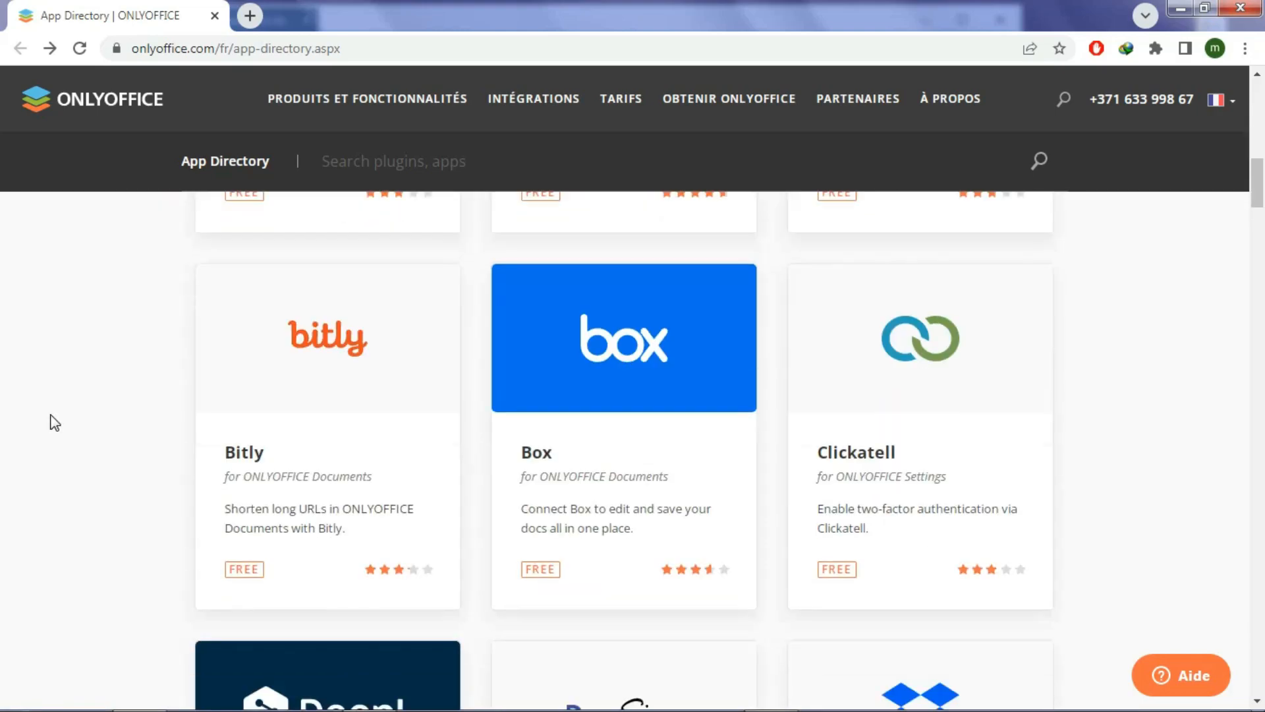
{"action": "scroll", "coordinate": [55, 422], "scroll_direction": "down", "scroll_amount": 5}
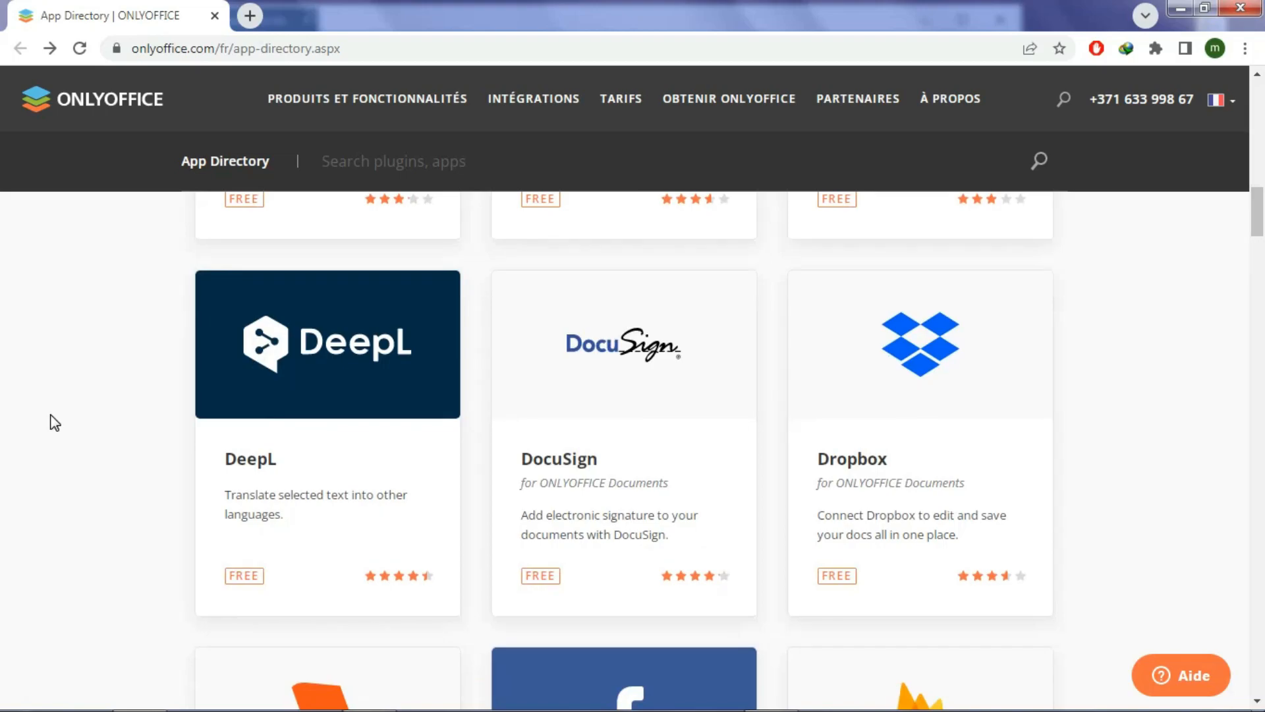
{"action": "scroll", "coordinate": [54, 422], "scroll_direction": "down", "scroll_amount": 5}
{"action": "scroll", "coordinate": [55, 422], "scroll_direction": "down", "scroll_amount": 16}
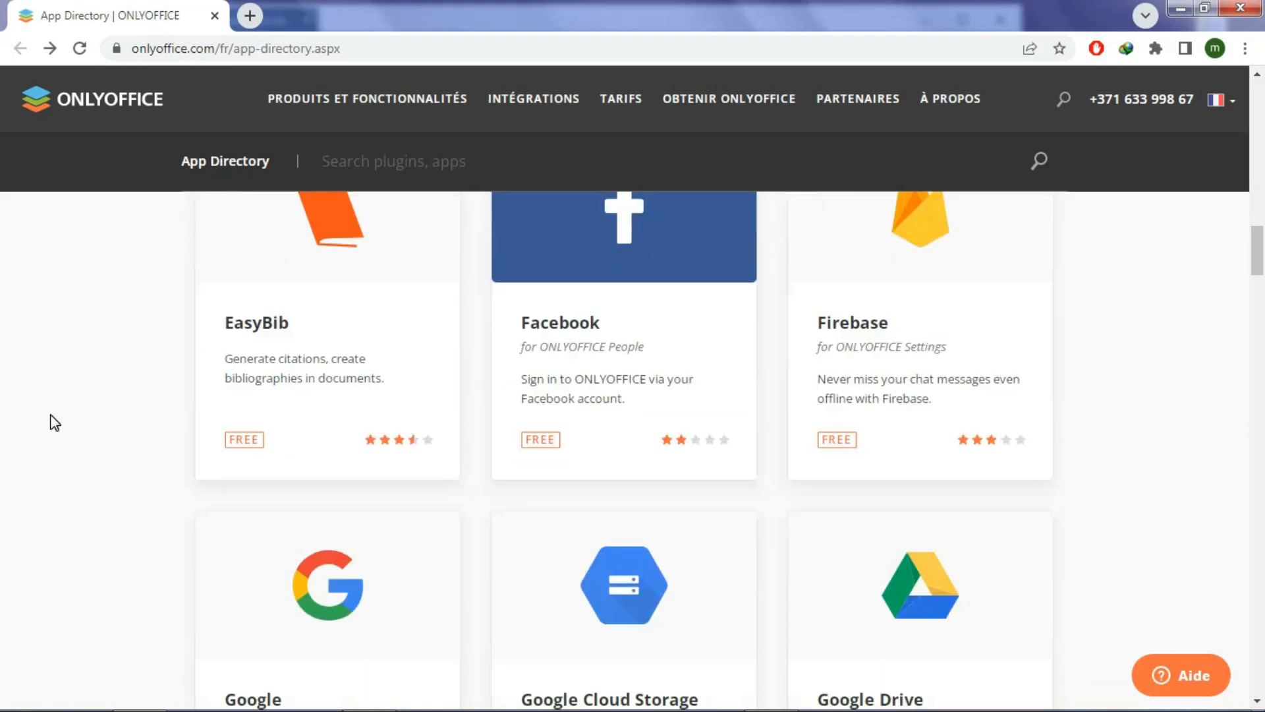
{"action": "scroll", "coordinate": [54, 423], "scroll_direction": "up", "scroll_amount": 20}
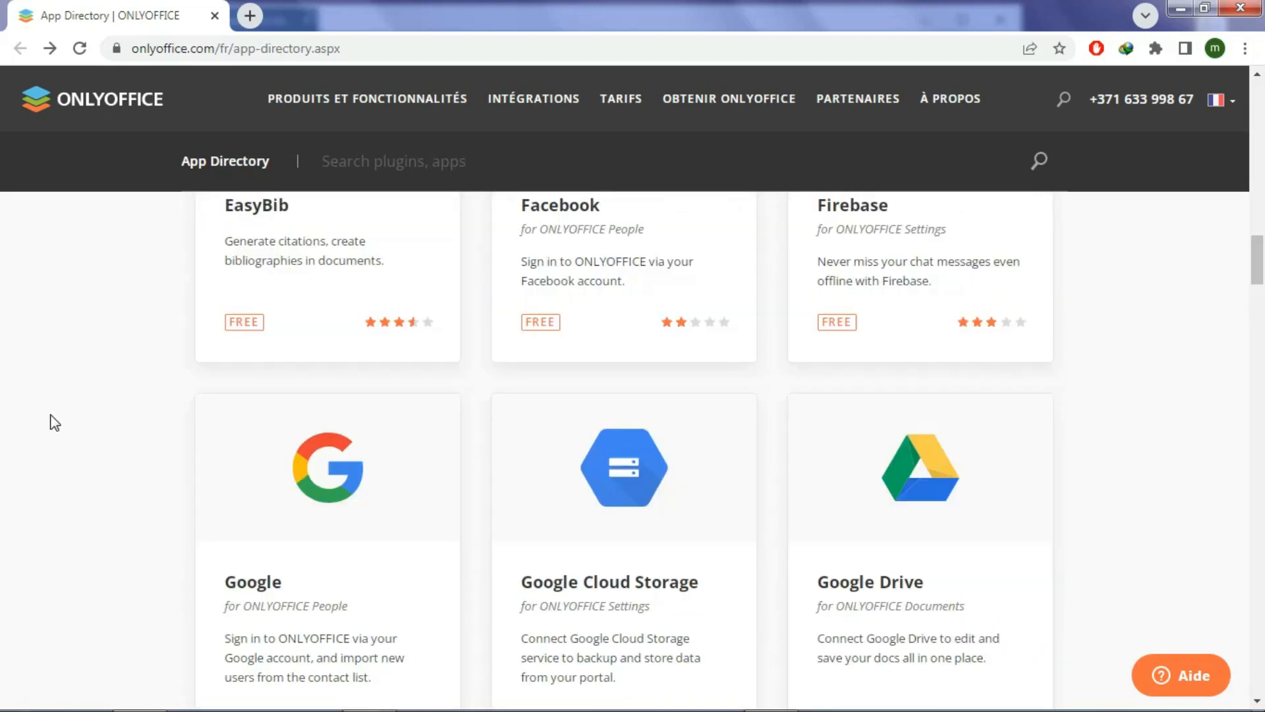
{"action": "scroll", "coordinate": [211, 517], "scroll_direction": "down", "scroll_amount": 3}
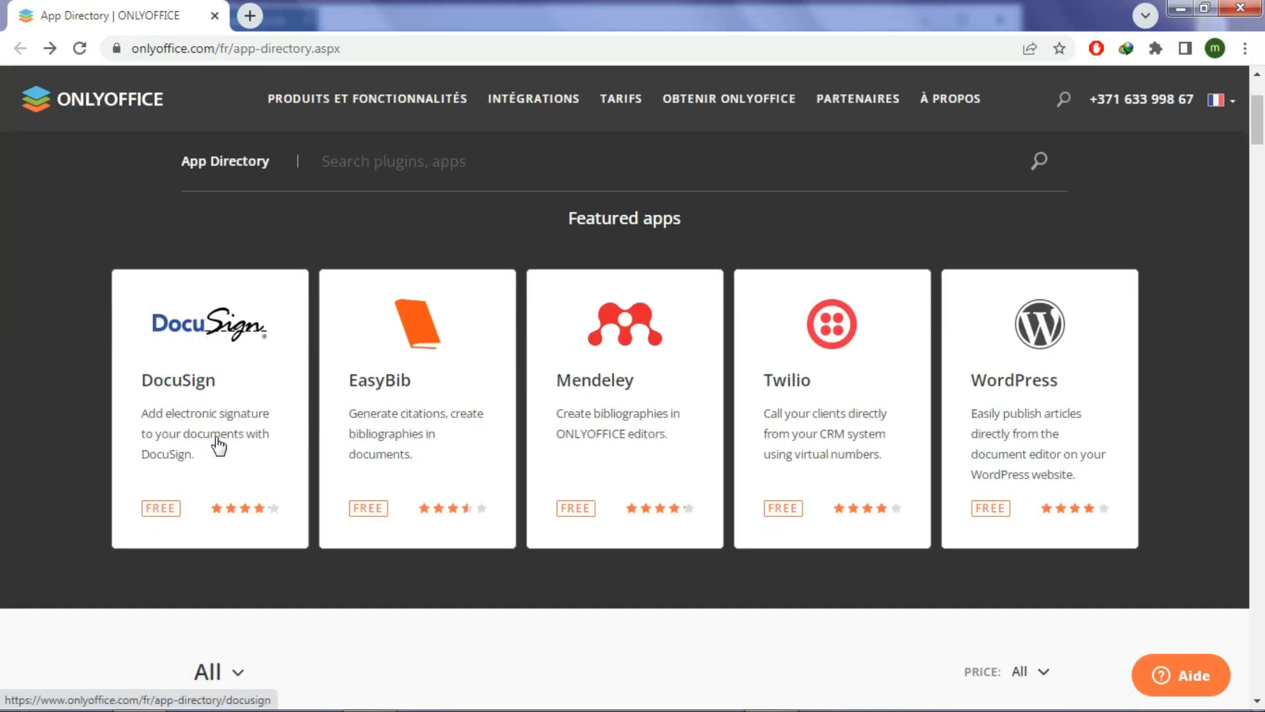
{"action": "scroll", "coordinate": [208, 451], "scroll_direction": "down", "scroll_amount": 10}
{"action": "scroll", "coordinate": [207, 451], "scroll_direction": "down", "scroll_amount": 10}
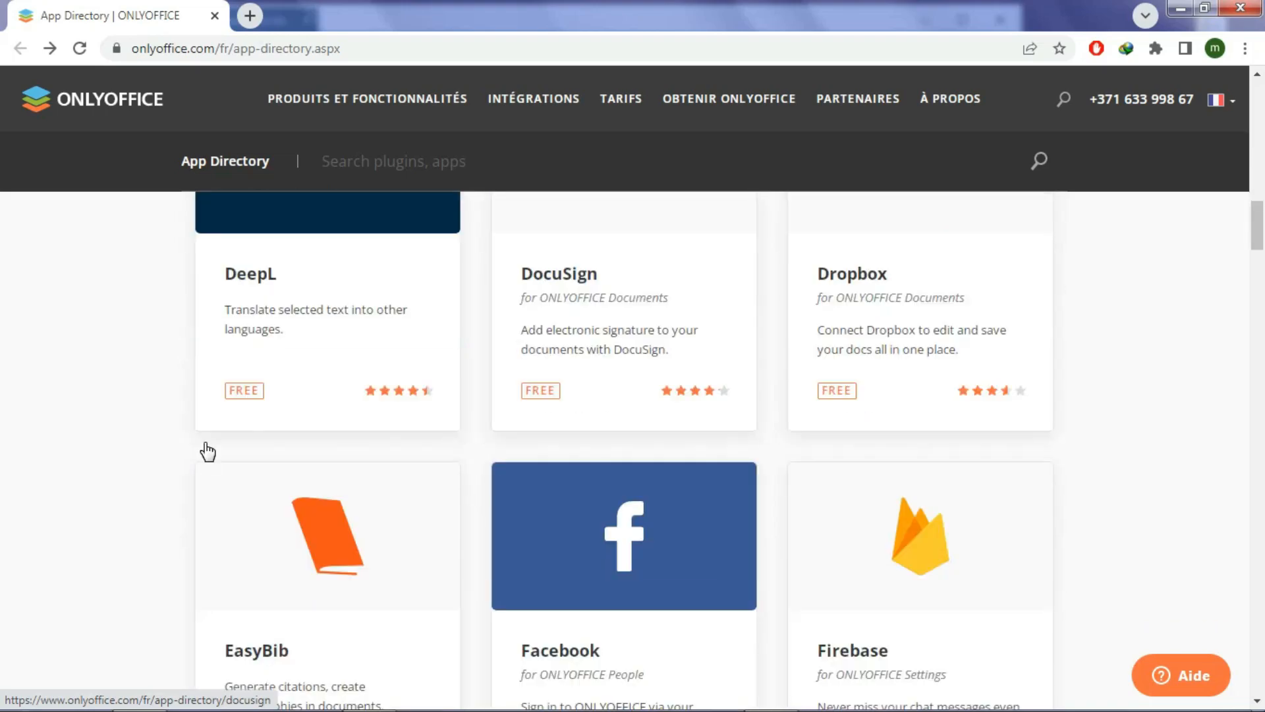
{"action": "scroll", "coordinate": [208, 452], "scroll_direction": "up", "scroll_amount": 4}
{"action": "scroll", "coordinate": [207, 451], "scroll_direction": "down", "scroll_amount": 1}
{"action": "scroll", "coordinate": [208, 451], "scroll_direction": "down", "scroll_amount": 17}
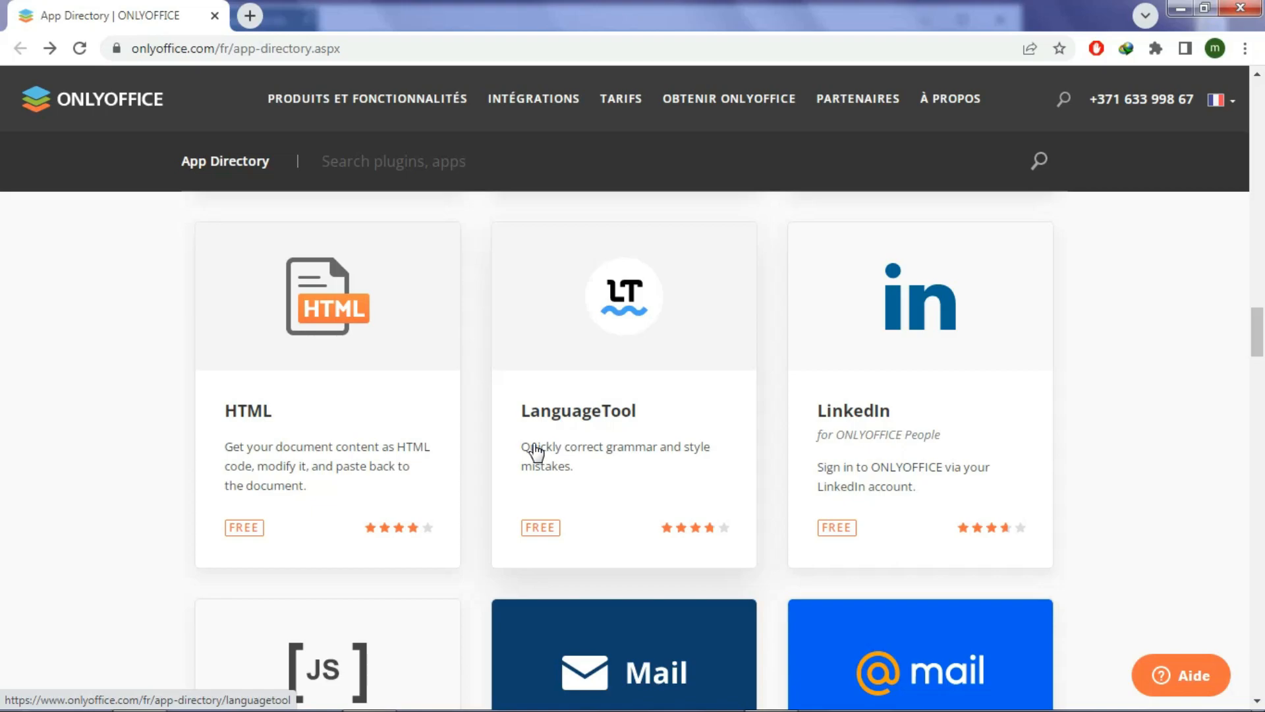
Open the LanguageTool plugin's install page from the App Directory and download its GitHub repository as a ZIP file.
{"action": "left_click", "coordinate": [535, 452]}
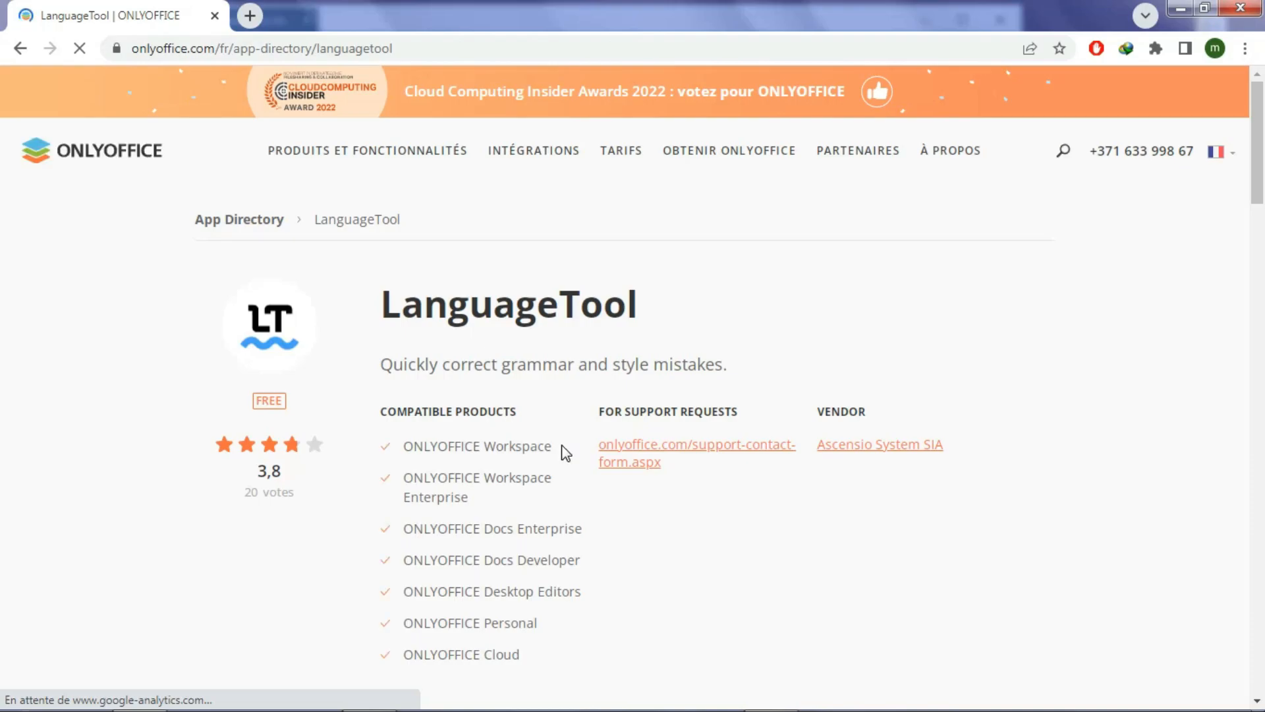
{"action": "scroll", "coordinate": [1097, 322], "scroll_direction": "down", "scroll_amount": 5}
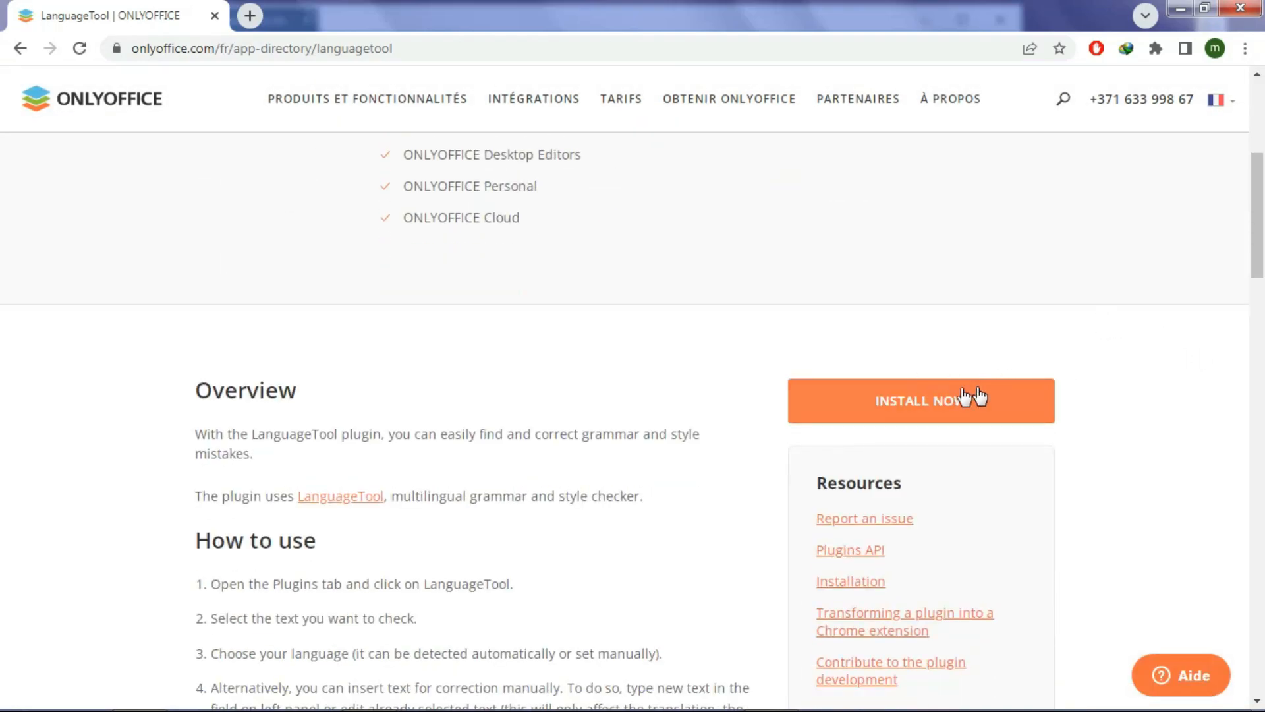
{"action": "left_click", "coordinate": [936, 406]}
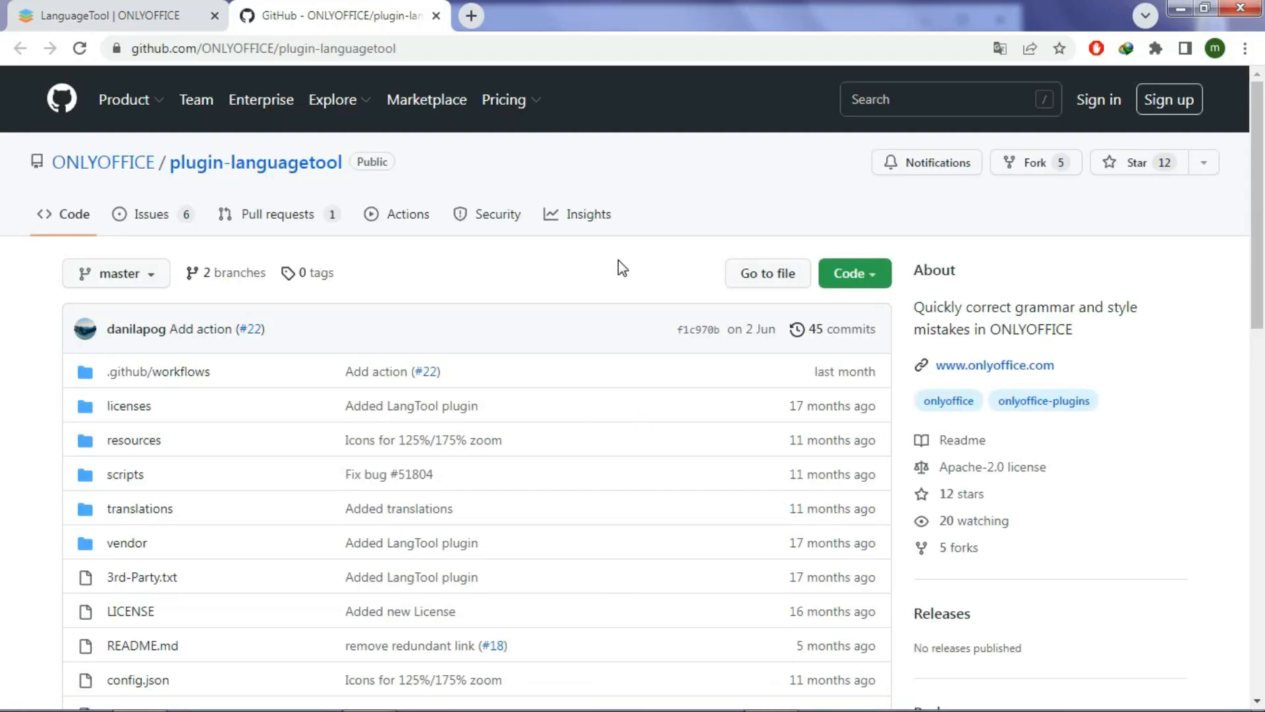
{"action": "left_click", "coordinate": [867, 283]}
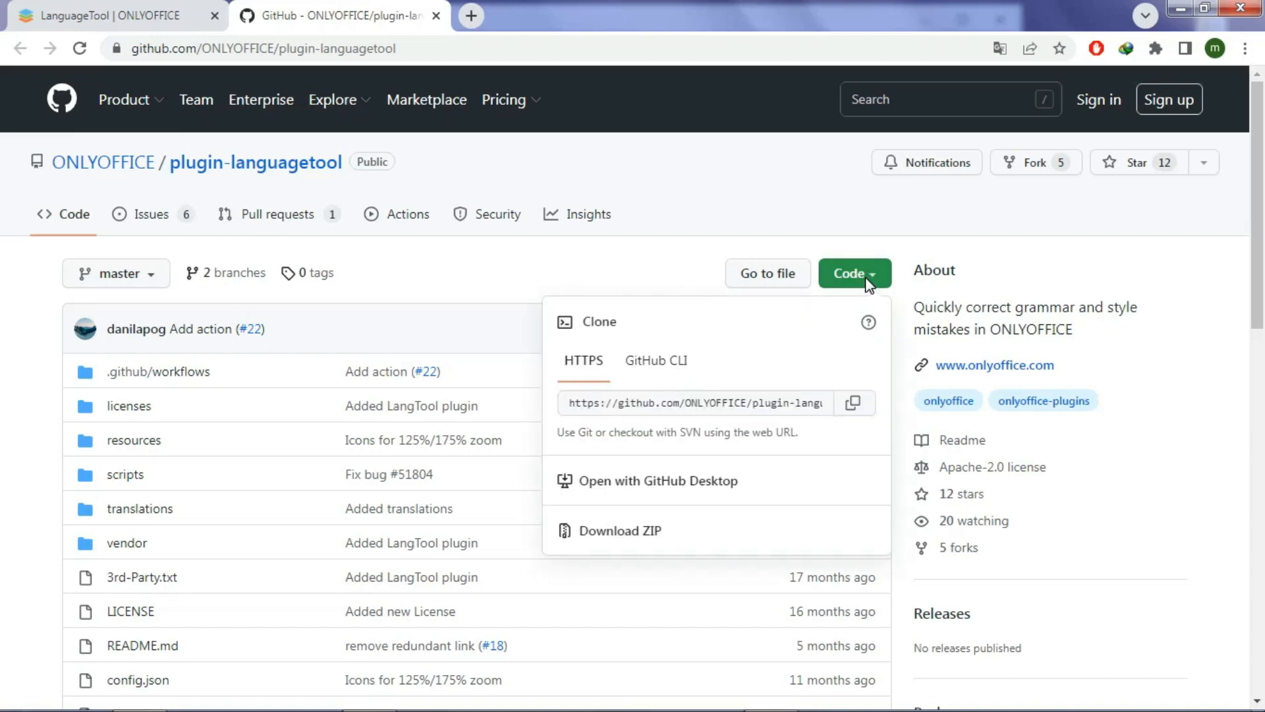
{"action": "left_click", "coordinate": [637, 537]}
{"action": "left_click", "coordinate": [620, 444]}
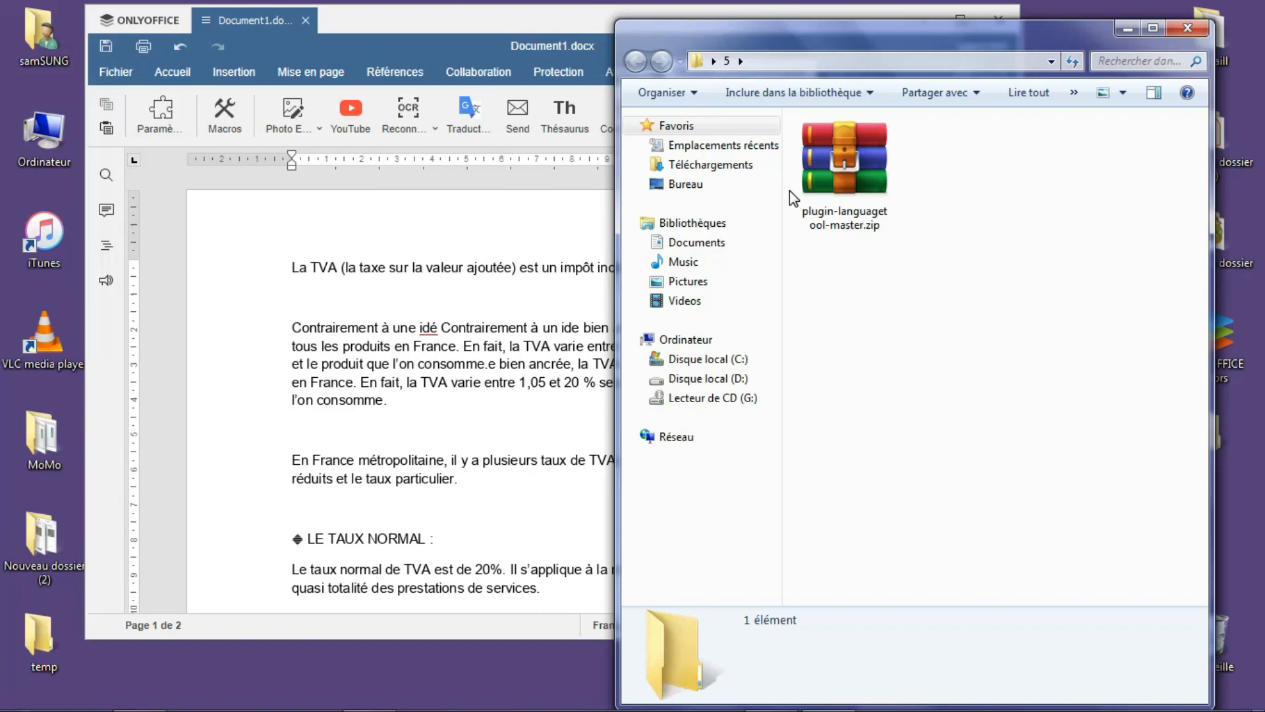
Extract the plugin-languagetool-master.zip archive in folder 5 and open the extracted plugin-languagetool-master folder.
{"action": "right_click", "coordinate": [841, 192]}
{"action": "left_click", "coordinate": [910, 266]}
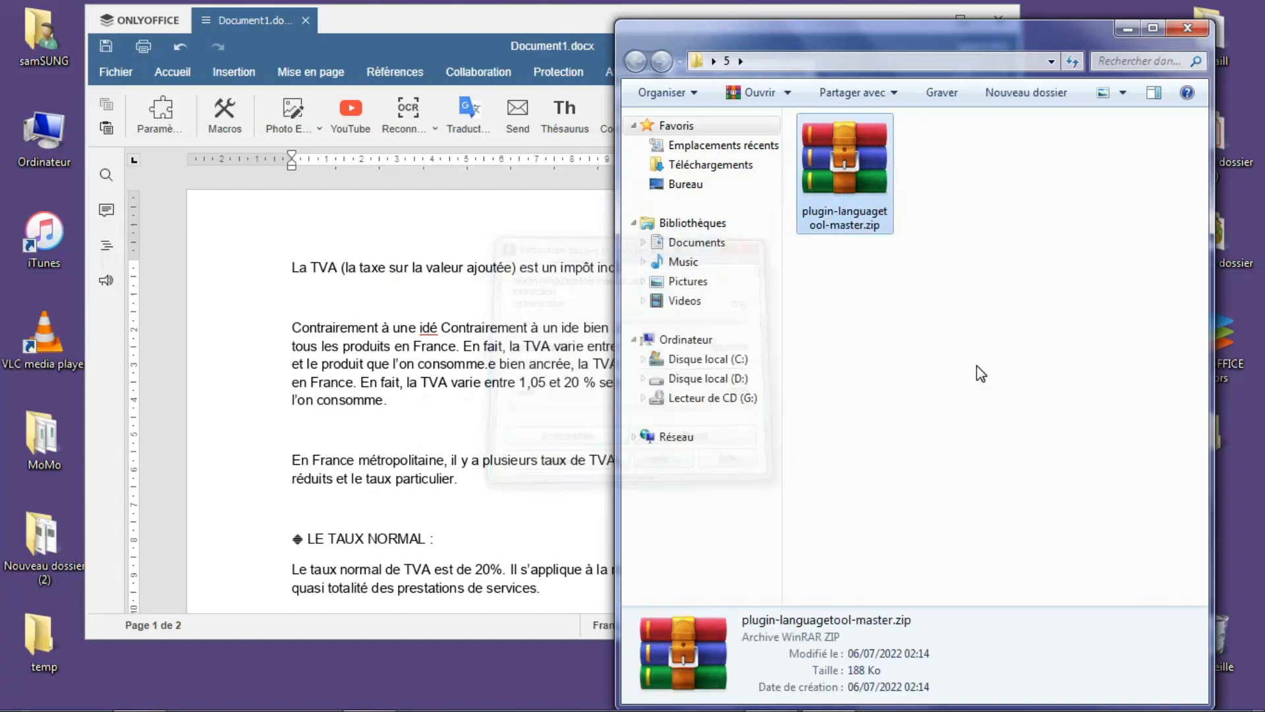
{"action": "double_click", "coordinate": [853, 191]}
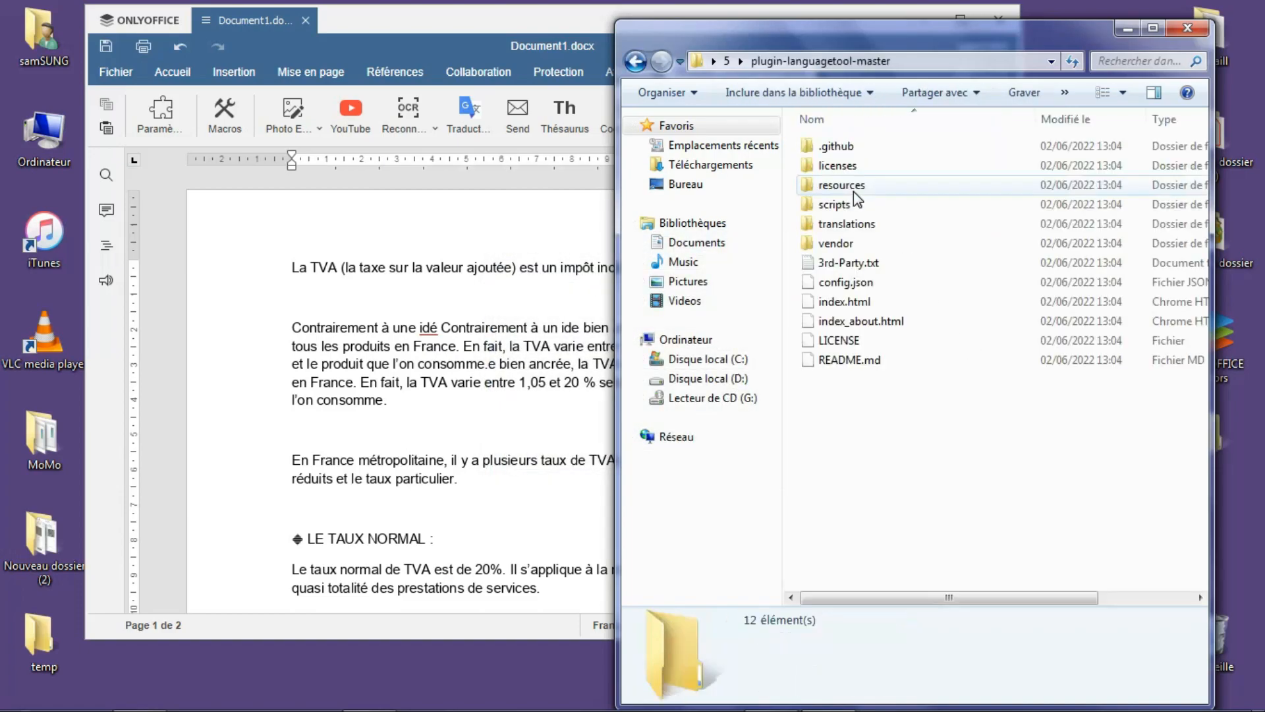
Compress all files and folders in plugin-languagetool-master into a single zip-format archive with 7-Zip.
{"action": "left_click_drag", "start_coordinate": [902, 438], "coordinate": [863, 146]}
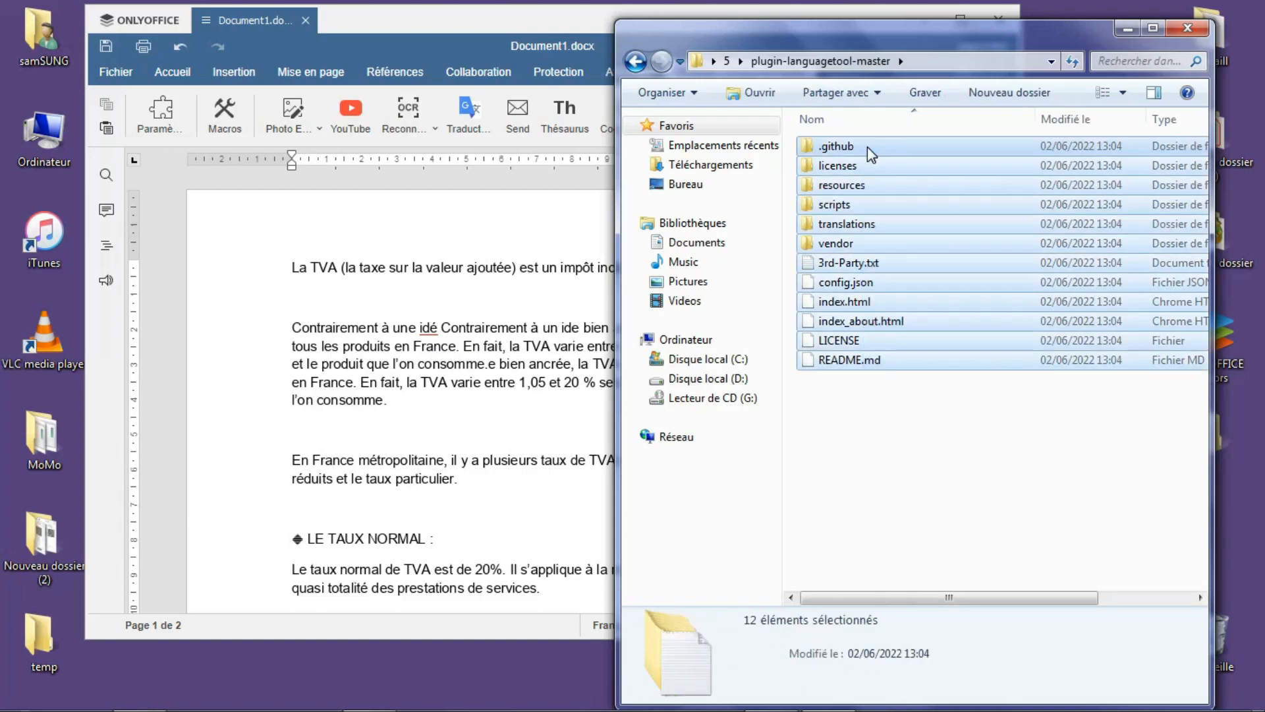
{"action": "right_click", "coordinate": [867, 166]}
{"action": "mouse_move", "coordinate": [886, 290]}
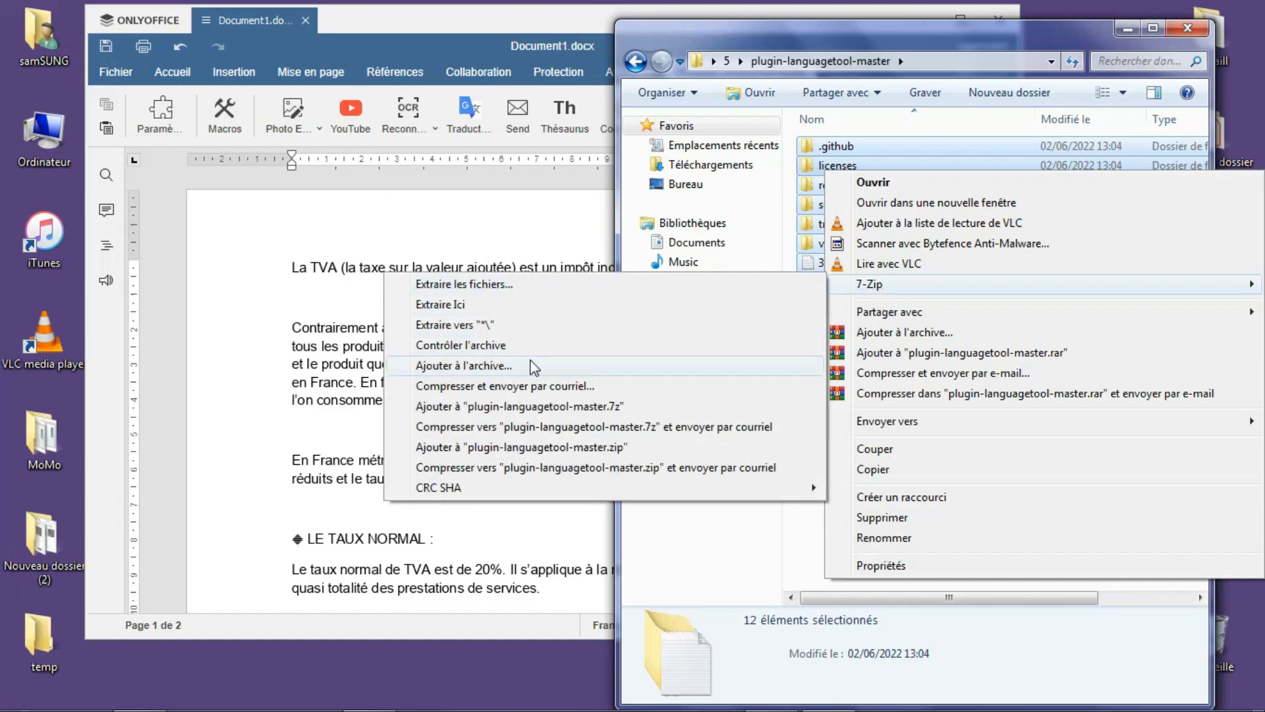
{"action": "left_click", "coordinate": [495, 367]}
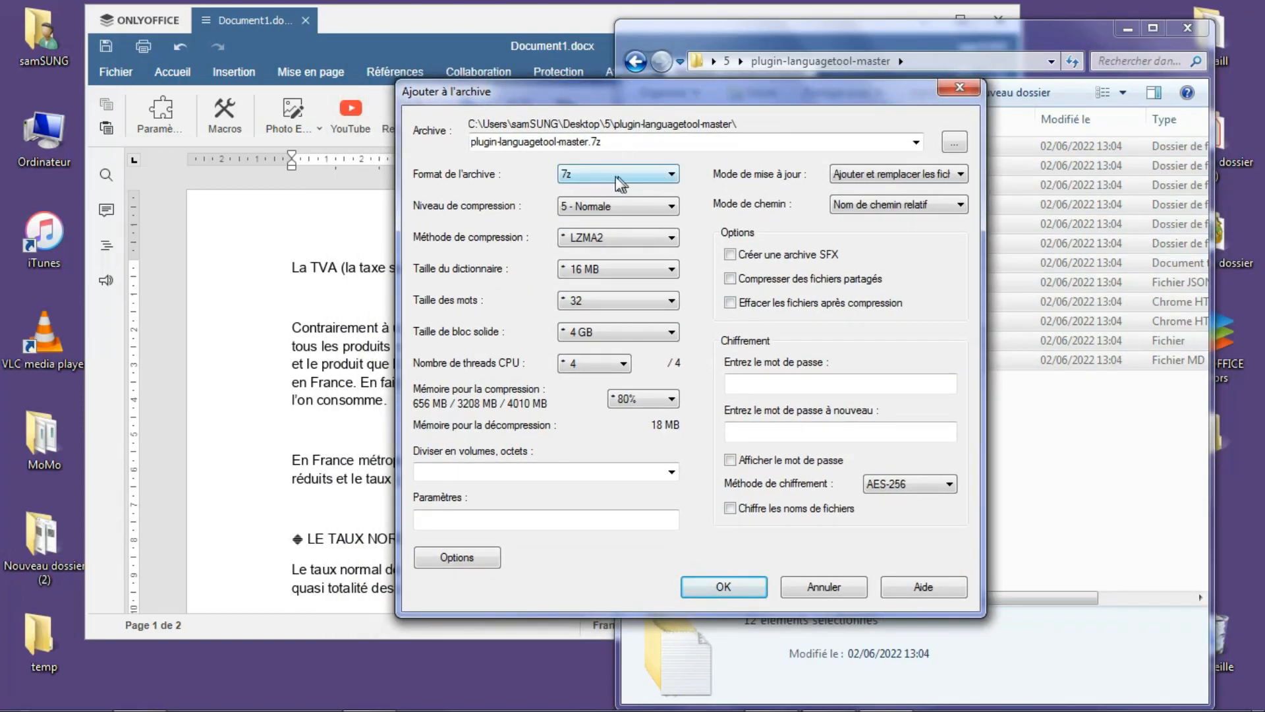
{"action": "left_click", "coordinate": [604, 174]}
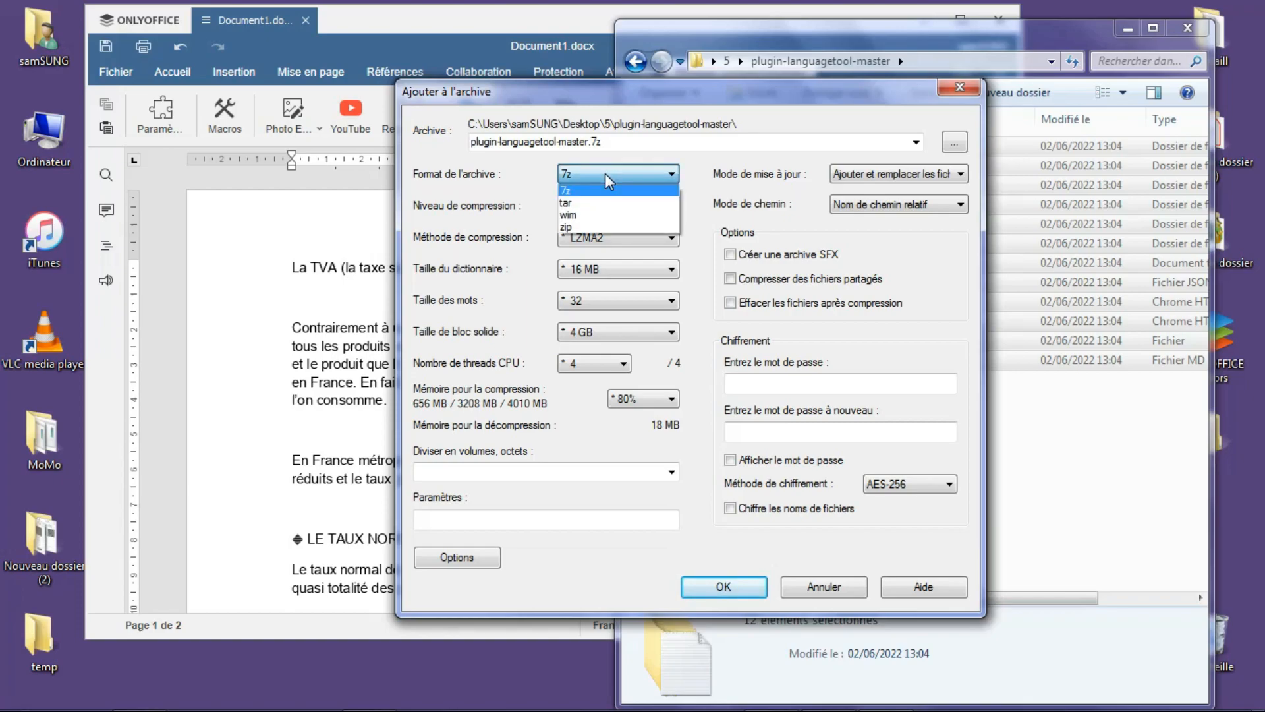
{"action": "left_click", "coordinate": [566, 227]}
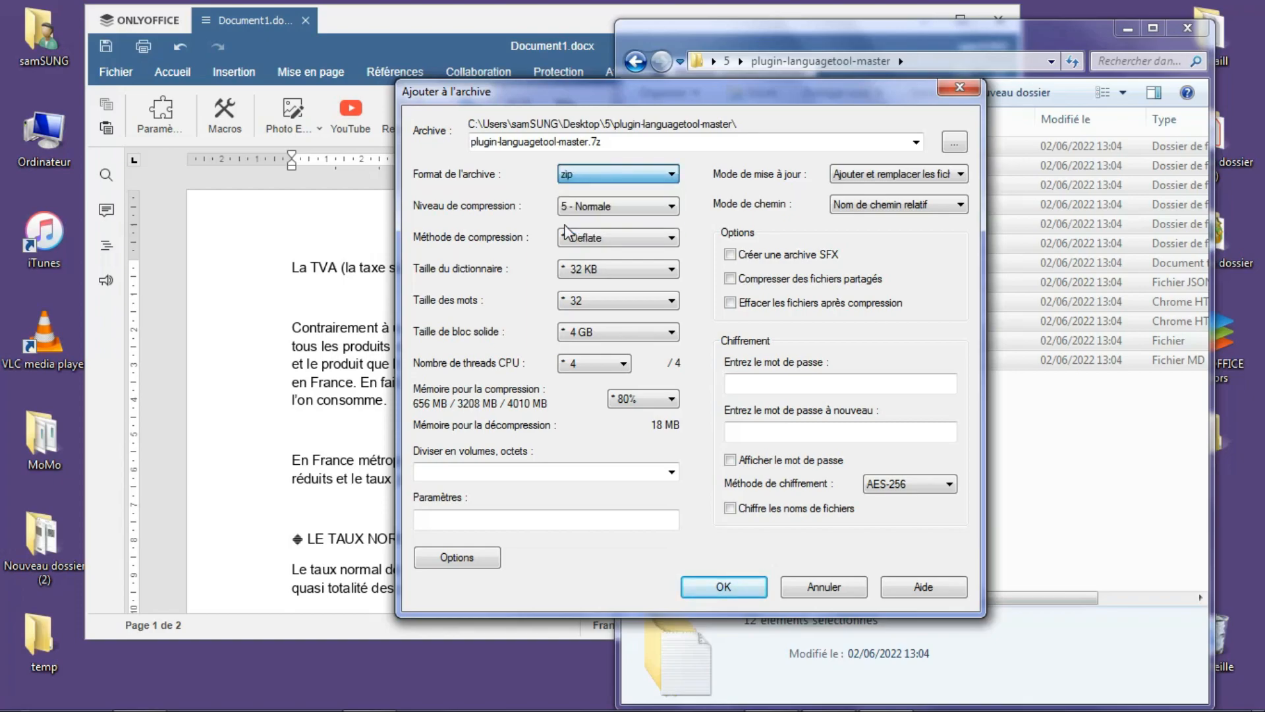
{"action": "left_click", "coordinate": [725, 590]}
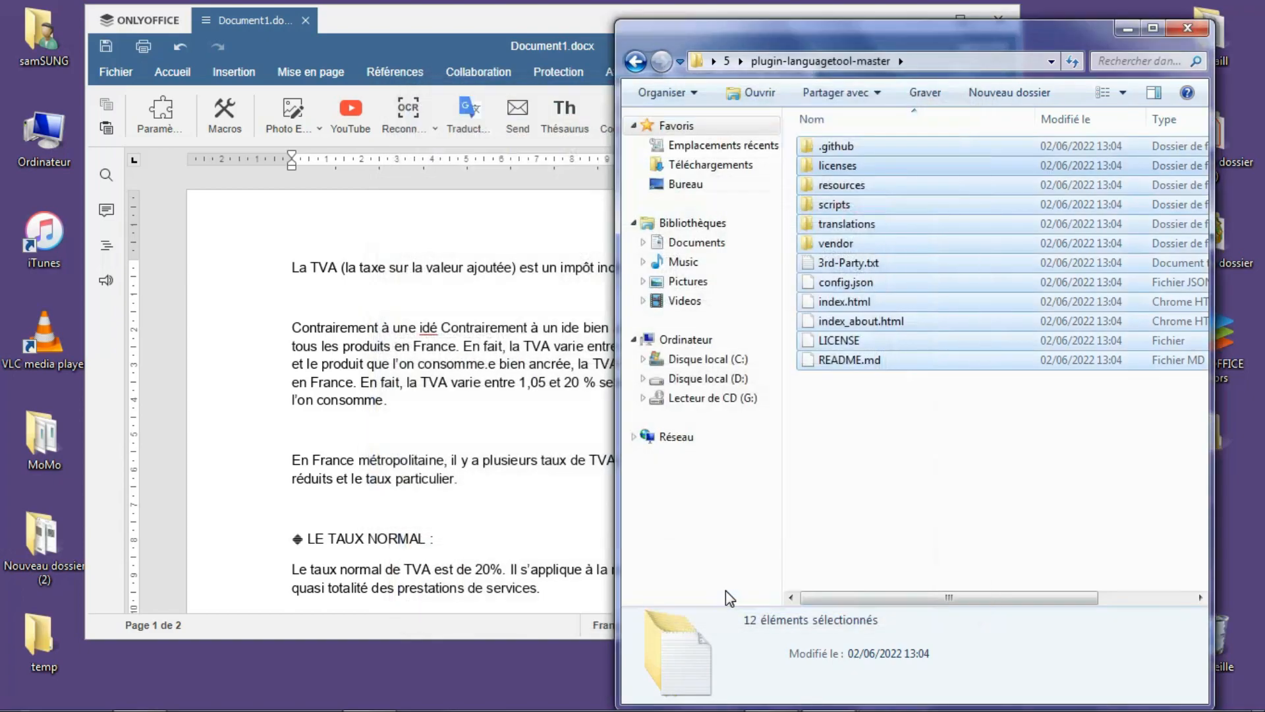
Rename the new zip archive as gram without an extension, accept the extension change, and close the folder window.
{"action": "left_click", "coordinate": [913, 361]}
{"action": "key", "text": "F2"}
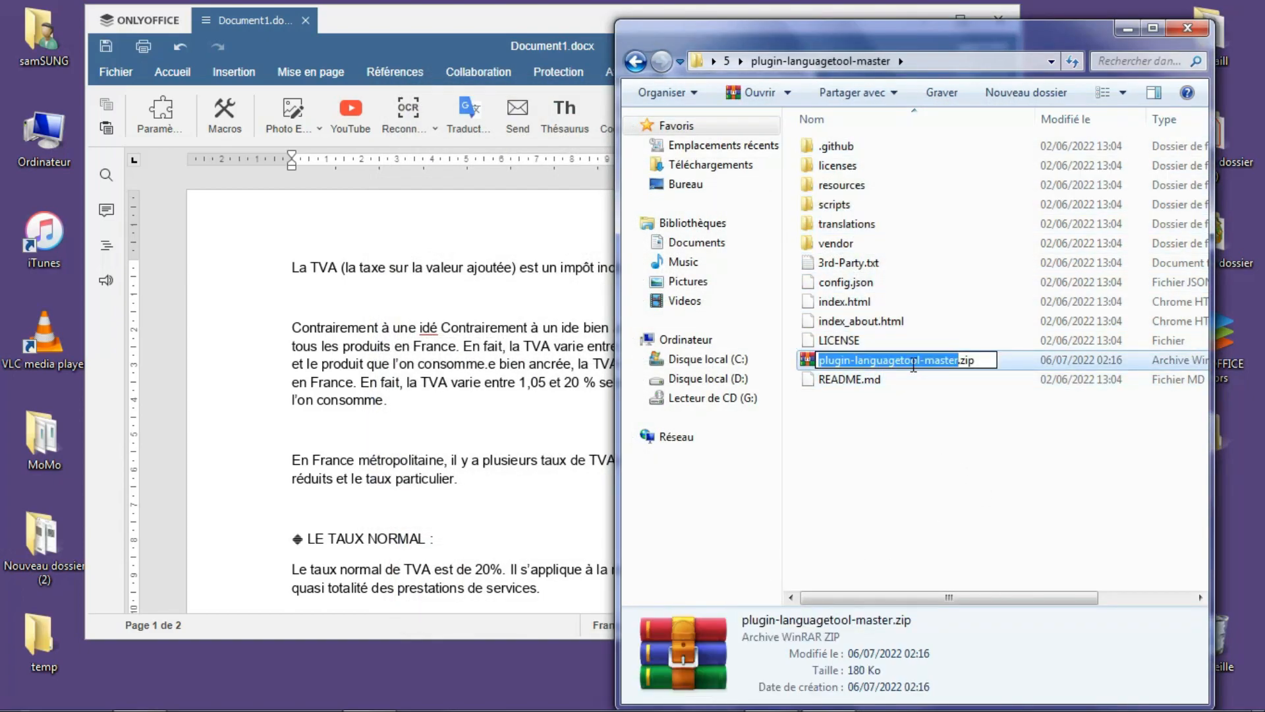
{"action": "type", "text": "grammin"}
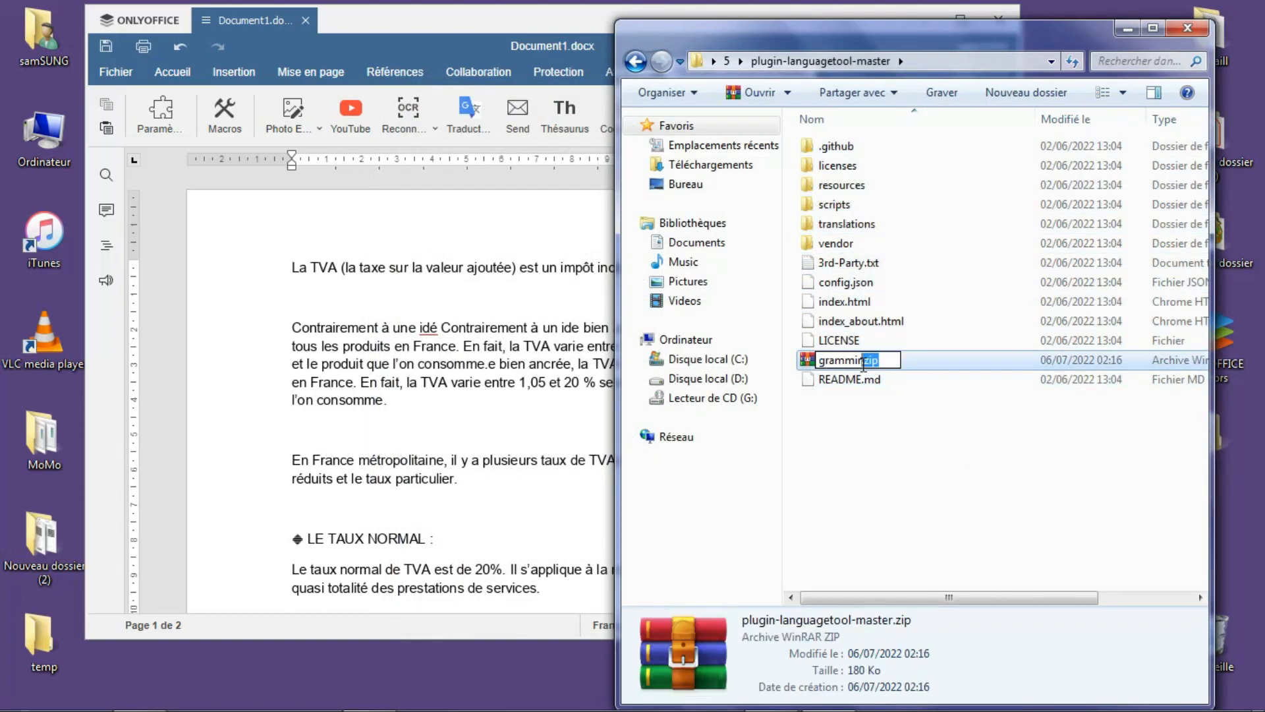
{"action": "key", "text": "Delete"}
{"action": "key", "text": "Delete"}
{"action": "key", "text": "Delete"}
{"action": "key", "text": "Delete"}
{"action": "key", "text": "Return"}
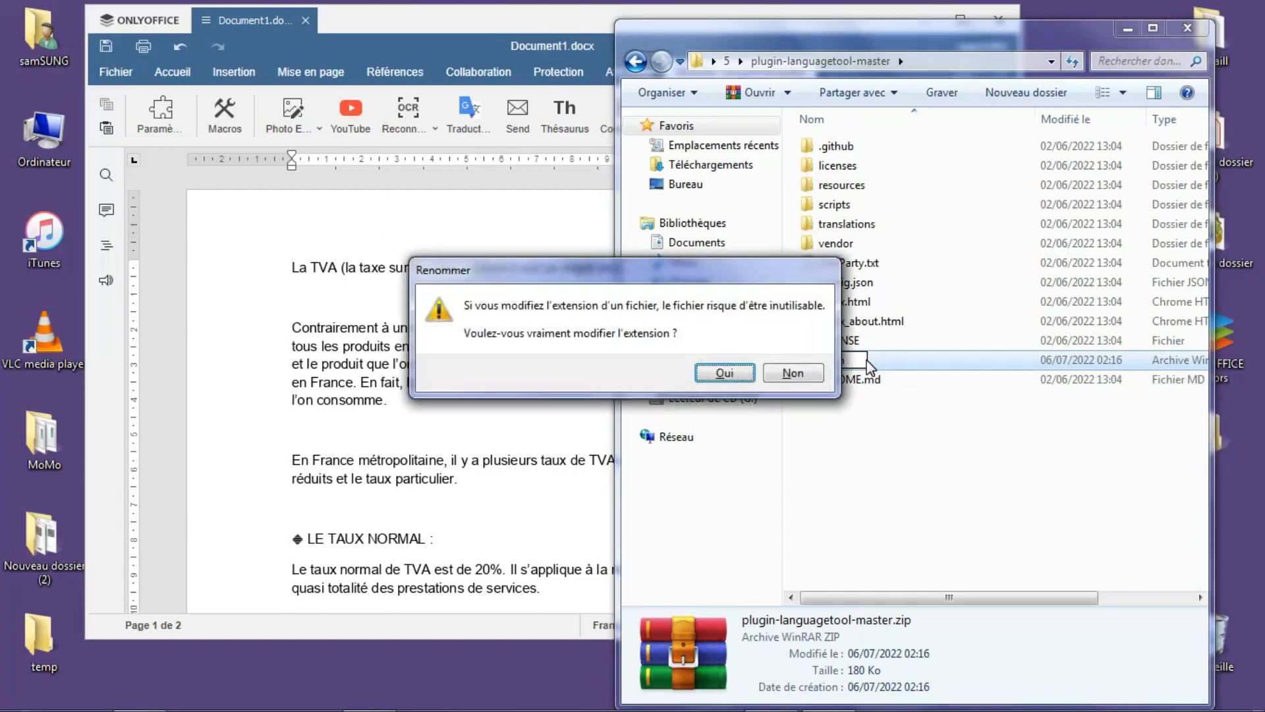
{"action": "left_click", "coordinate": [723, 371]}
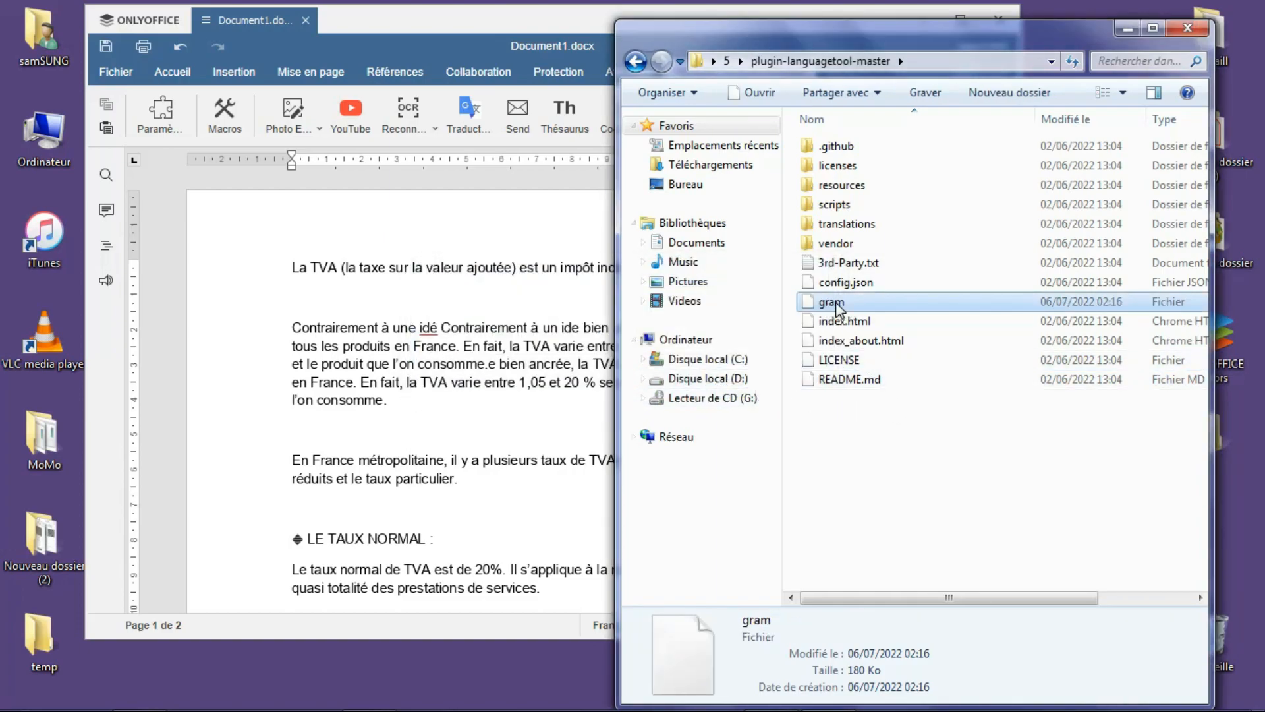
{"action": "left_click", "coordinate": [1188, 28]}
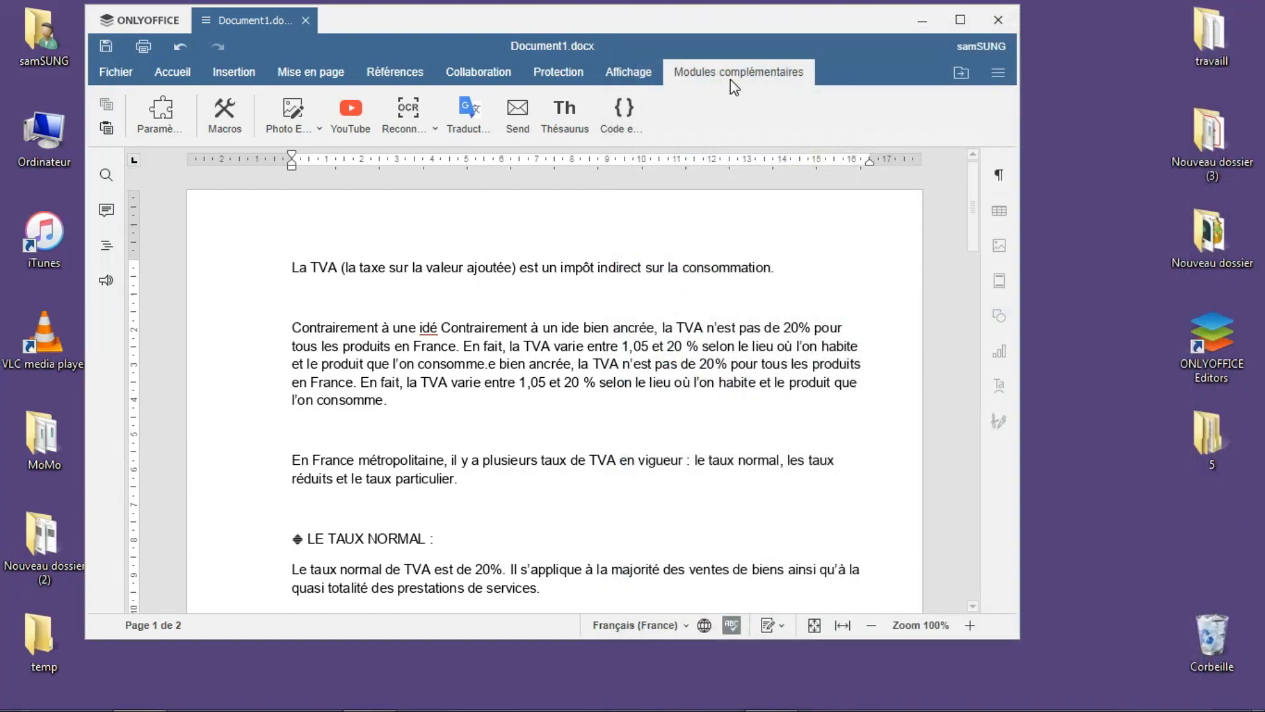
Add the gram file from folder 5's plugin-languagetool-master folder as a plugin and accept the plugin settings.
{"action": "left_click", "coordinate": [960, 20]}
{"action": "left_click", "coordinate": [73, 108]}
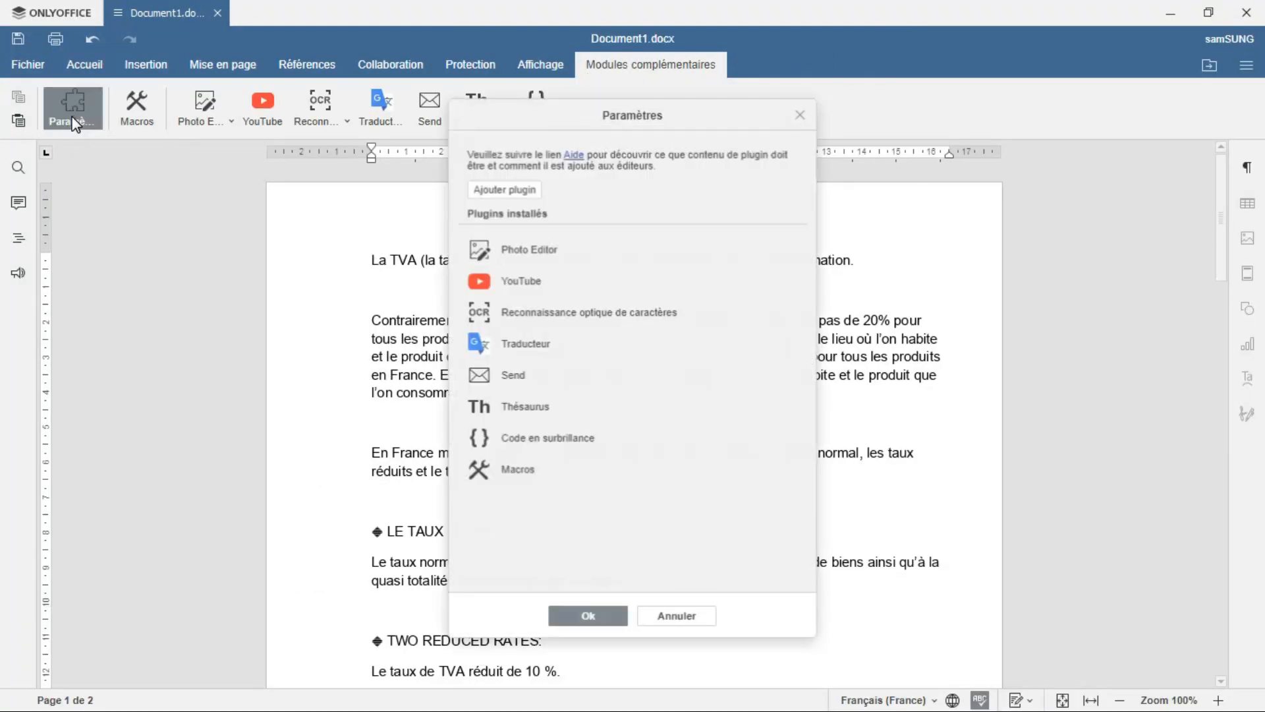
{"action": "left_click", "coordinate": [644, 187]}
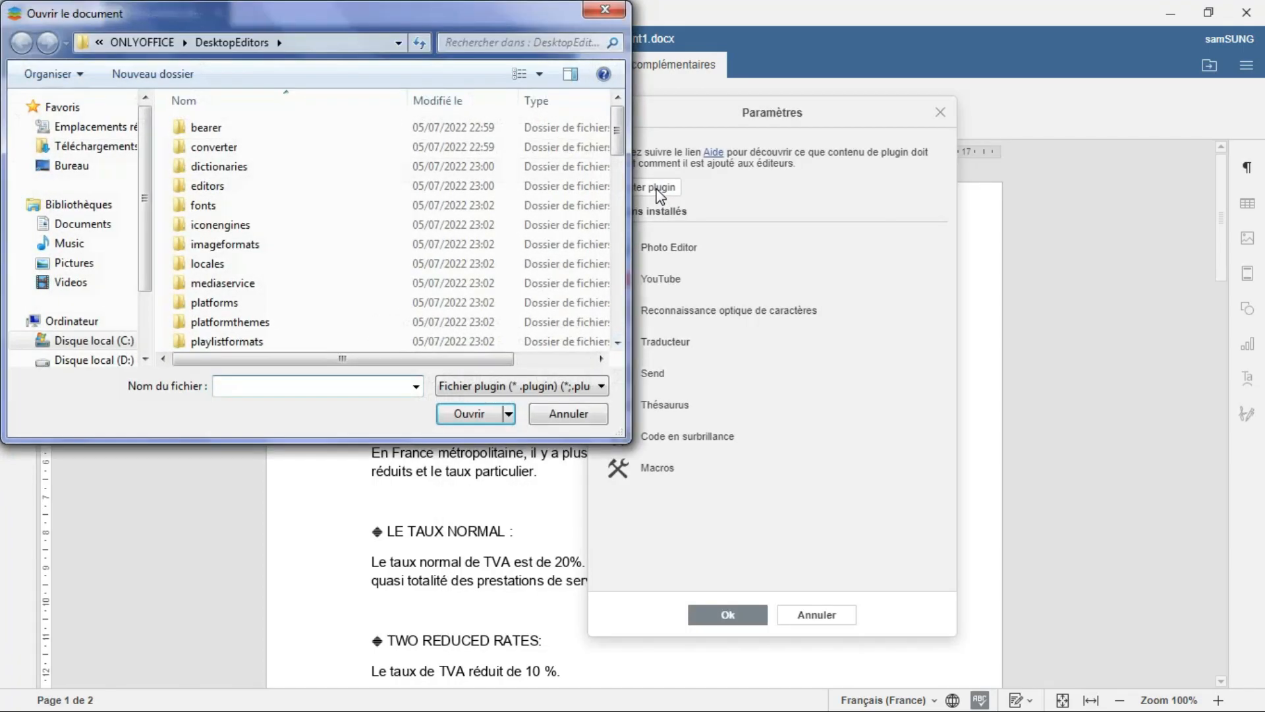
{"action": "scroll", "coordinate": [616, 141], "scroll_direction": "down", "scroll_amount": 1}
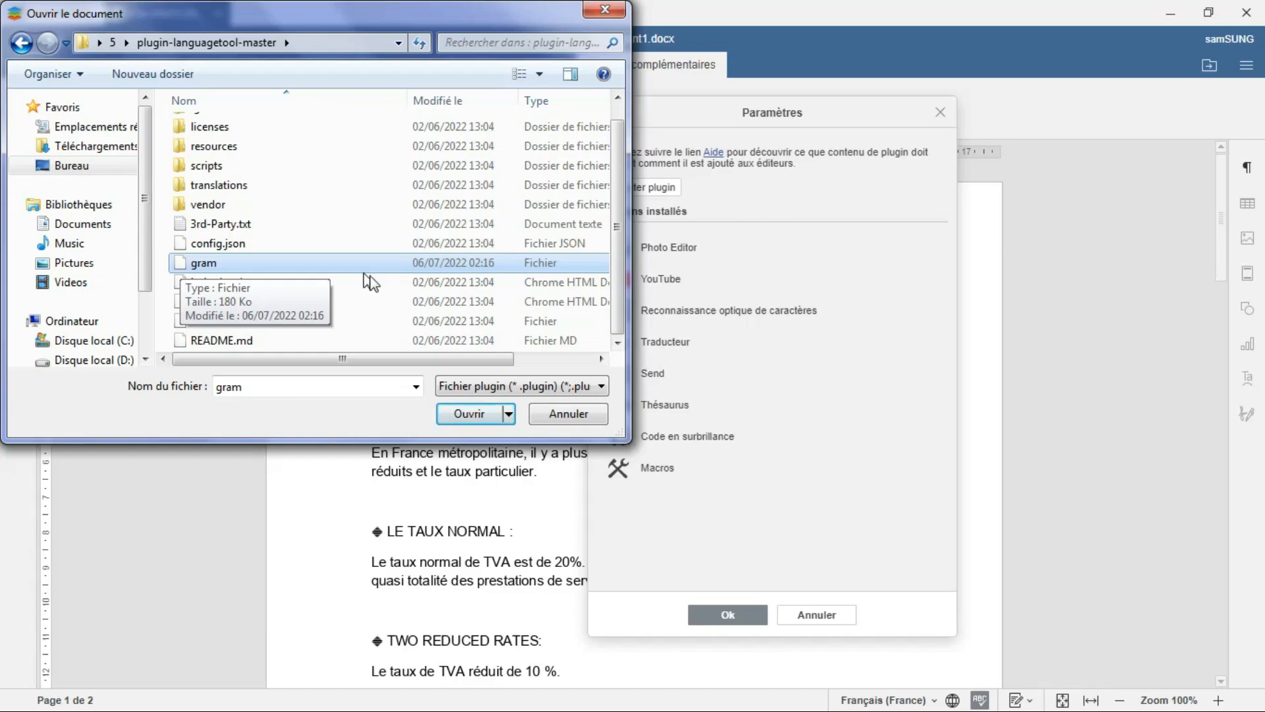
{"action": "left_click", "coordinate": [472, 419]}
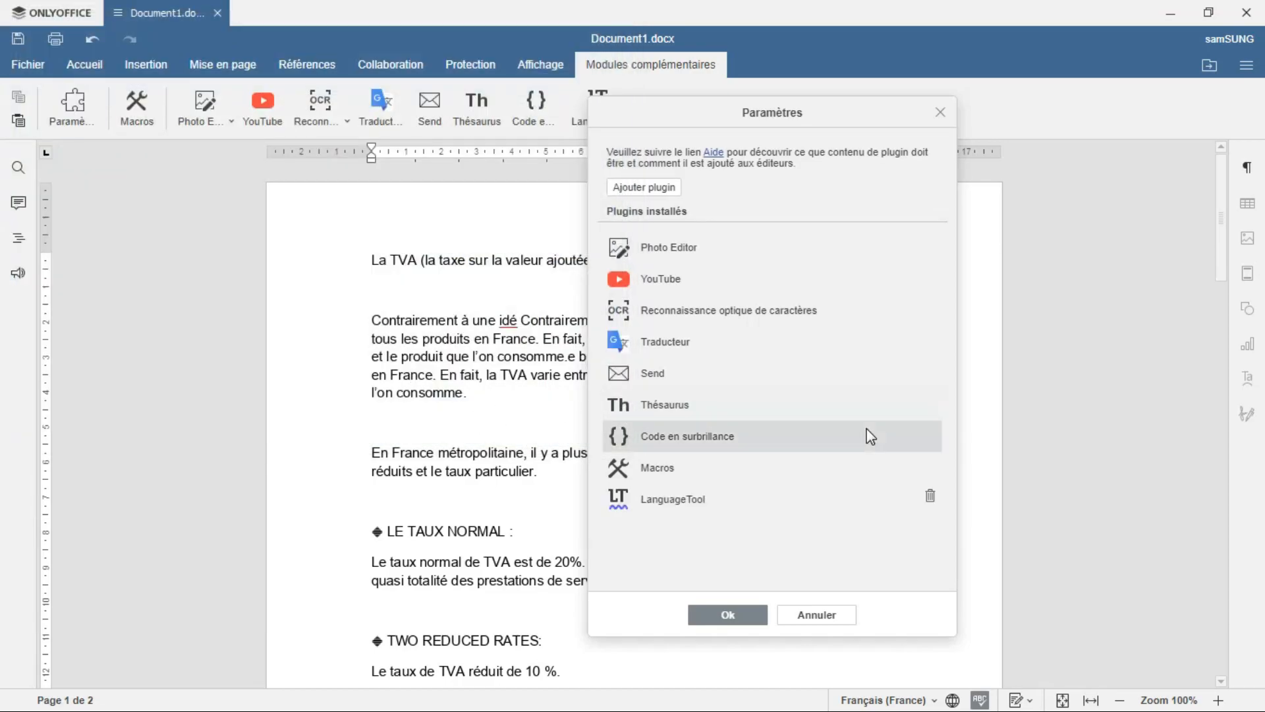
{"action": "left_click", "coordinate": [728, 614]}
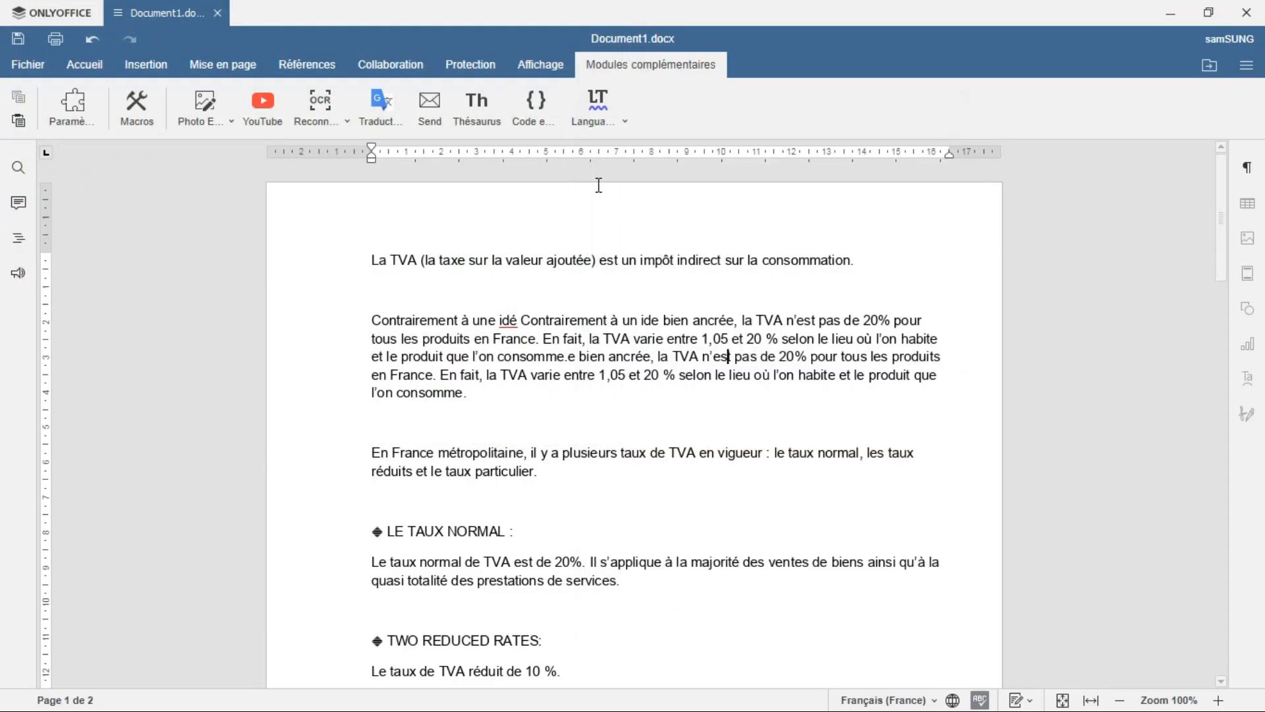
Open the LanguageTool plugin and set its checking language to French.
{"action": "left_click", "coordinate": [597, 99]}
{"action": "left_click", "coordinate": [593, 114]}
{"action": "left_click", "coordinate": [607, 147]}
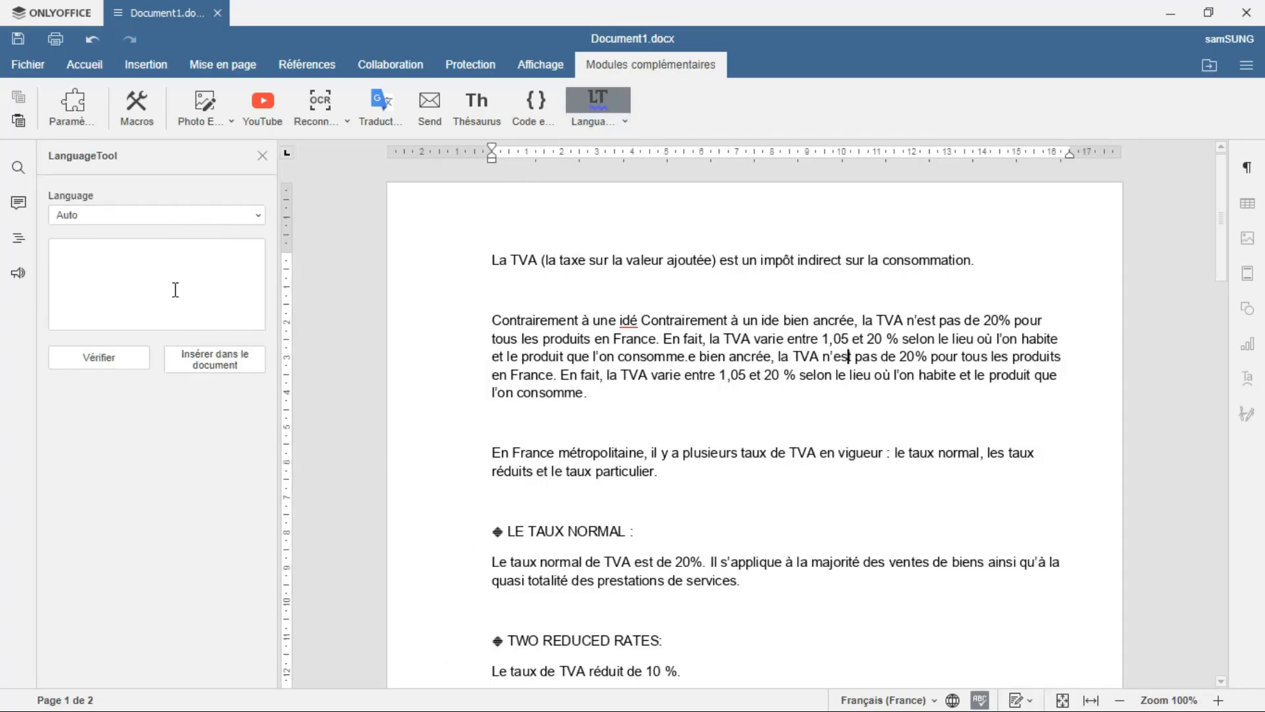
{"action": "left_click", "coordinate": [218, 215]}
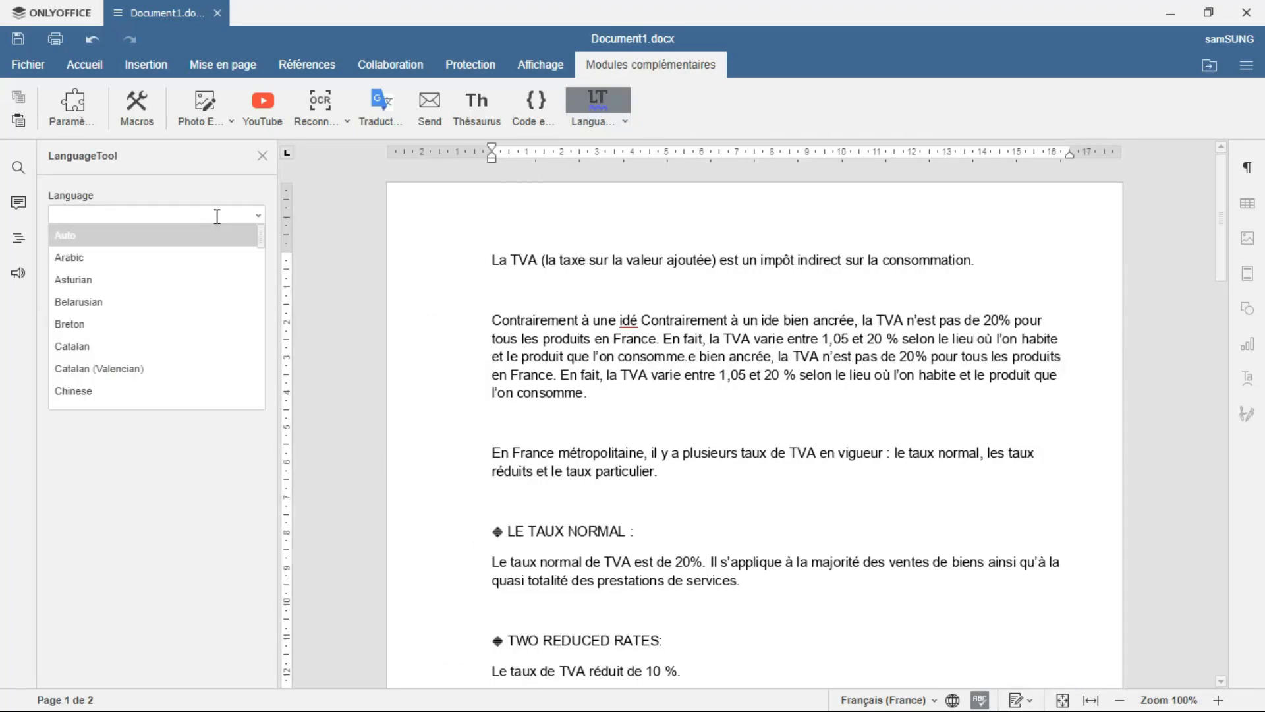
{"action": "scroll", "coordinate": [200, 337], "scroll_direction": "down", "scroll_amount": 8}
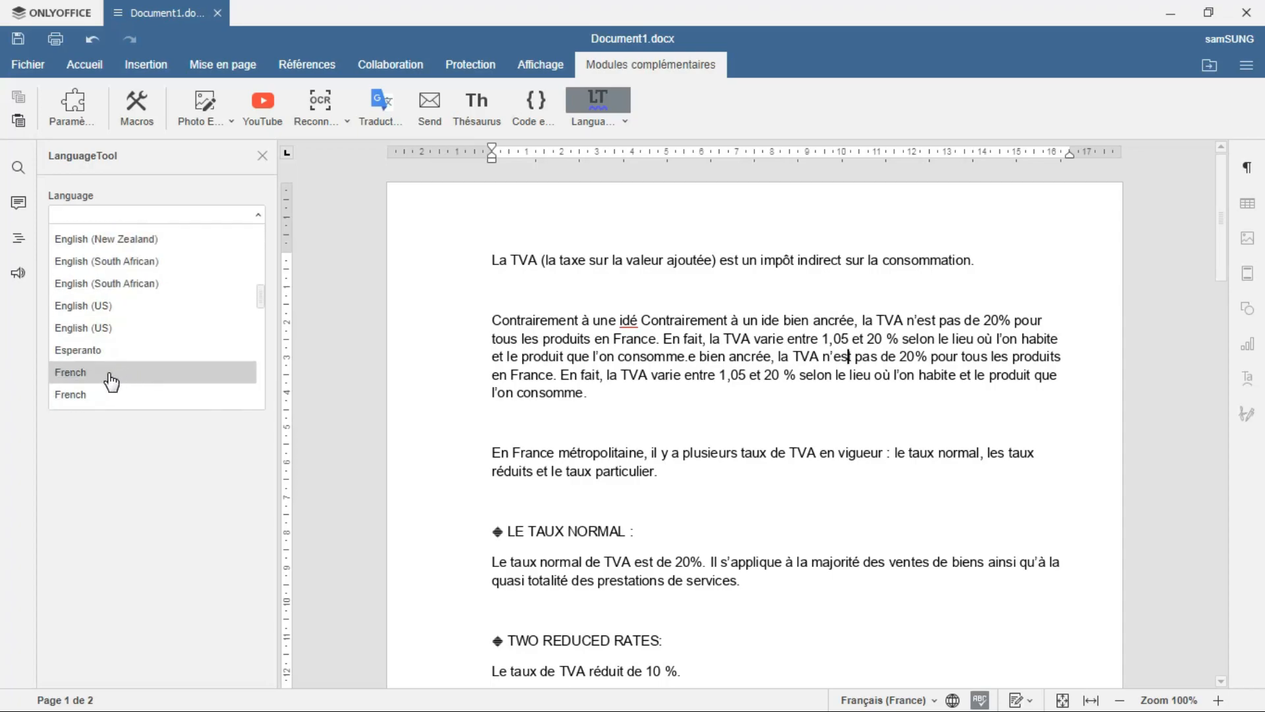
{"action": "left_click", "coordinate": [99, 371]}
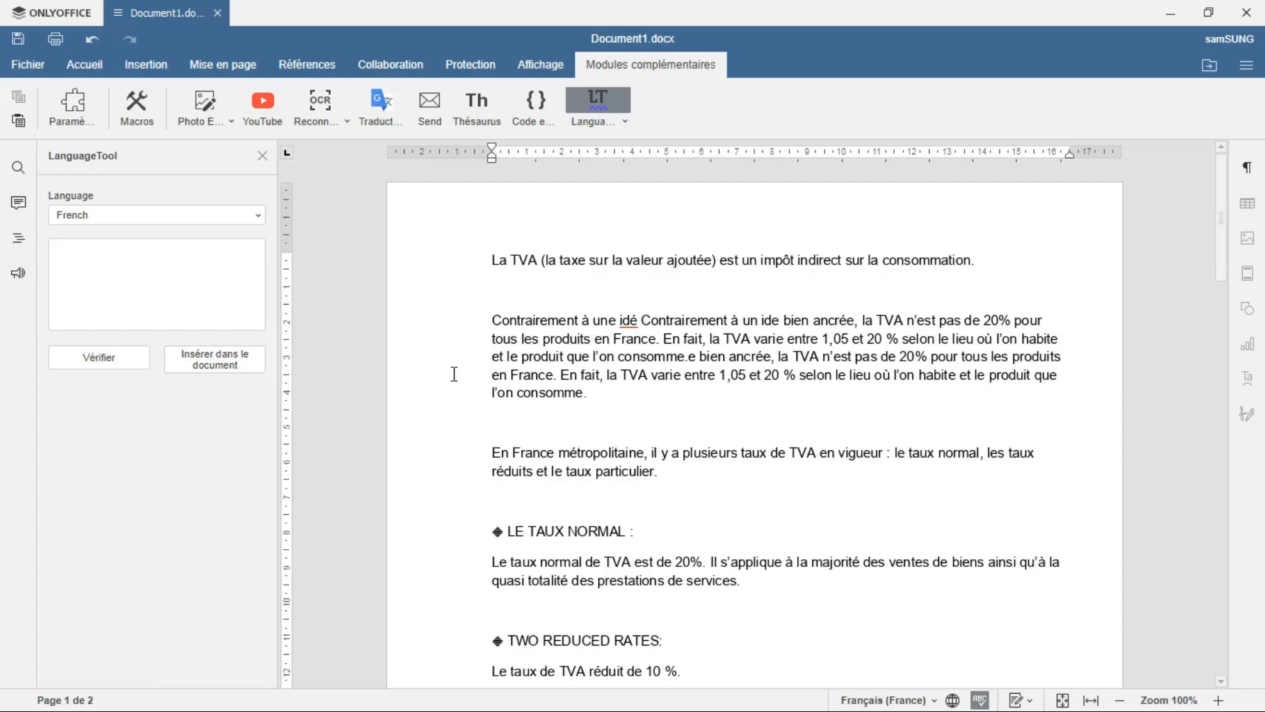
Check the paragraph starting "En France métropolitaine" for mistakes with LanguageTool and read the result.
{"action": "triple_click", "coordinate": [571, 469]}
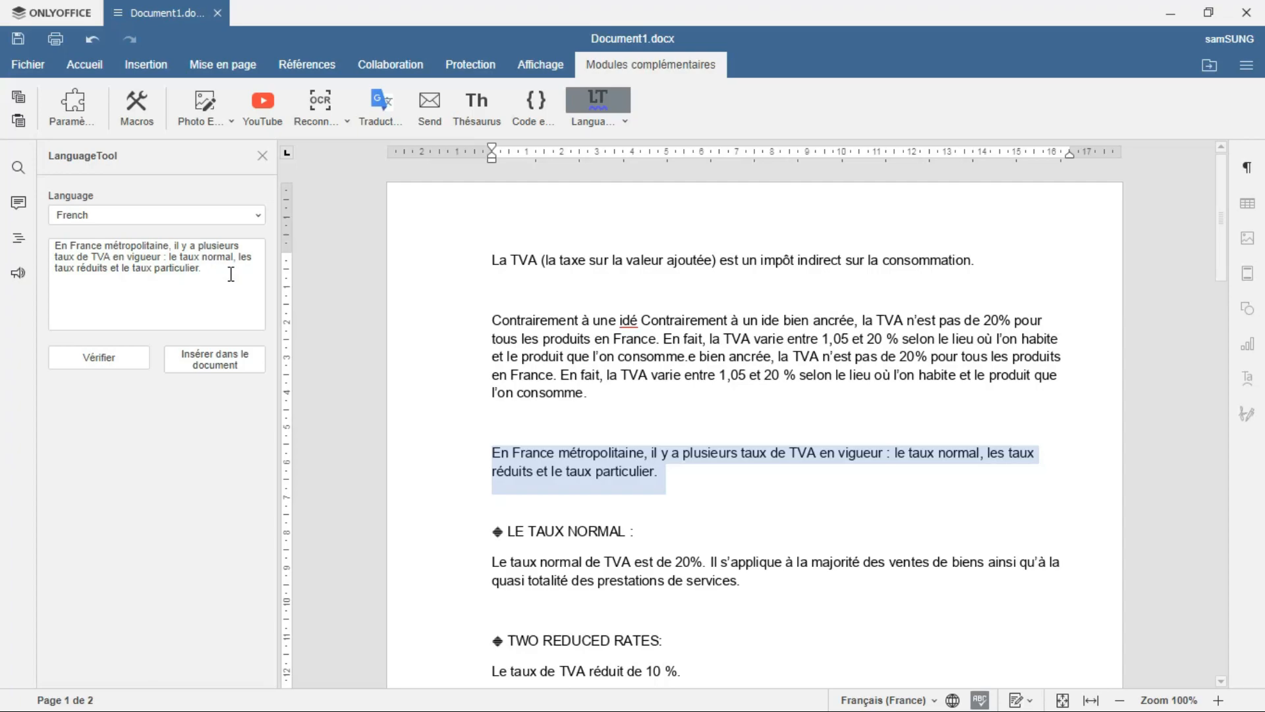
{"action": "left_click", "coordinate": [120, 361]}
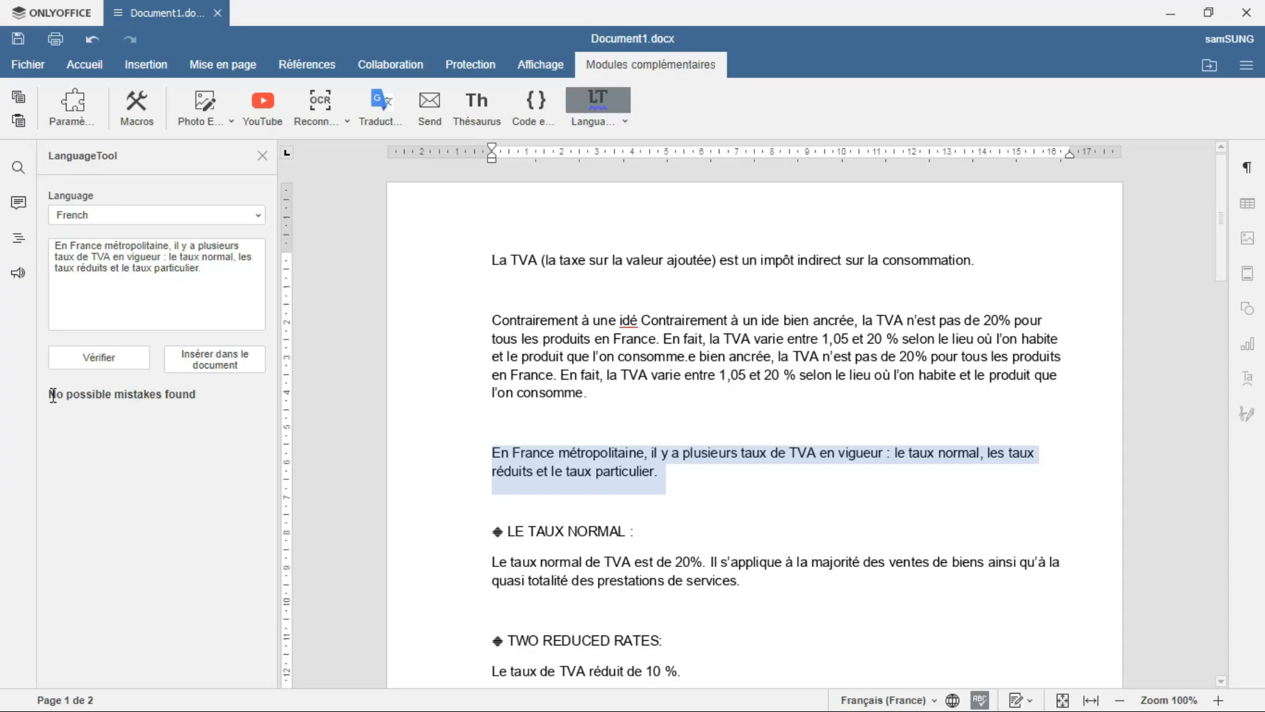
{"action": "triple_click", "coordinate": [100, 400]}
{"action": "left_click", "coordinate": [260, 404]}
Check the paragraph under LE TAUX PARTICULIER, accept the suggestion "particulier" and insert the corrected text into the document.
{"action": "scroll", "coordinate": [430, 405], "scroll_direction": "down", "scroll_amount": 1}
{"action": "scroll", "coordinate": [428, 325], "scroll_direction": "down", "scroll_amount": 15}
{"action": "triple_click", "coordinate": [603, 298]}
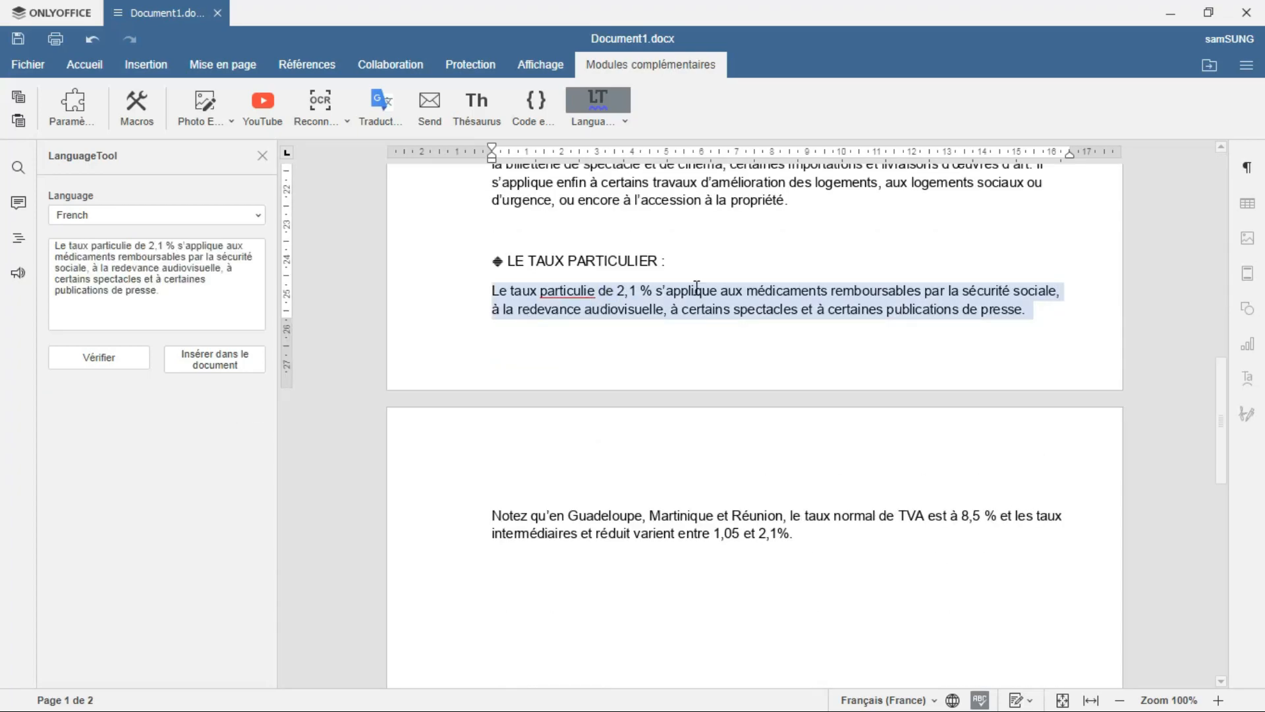
{"action": "left_click", "coordinate": [110, 364]}
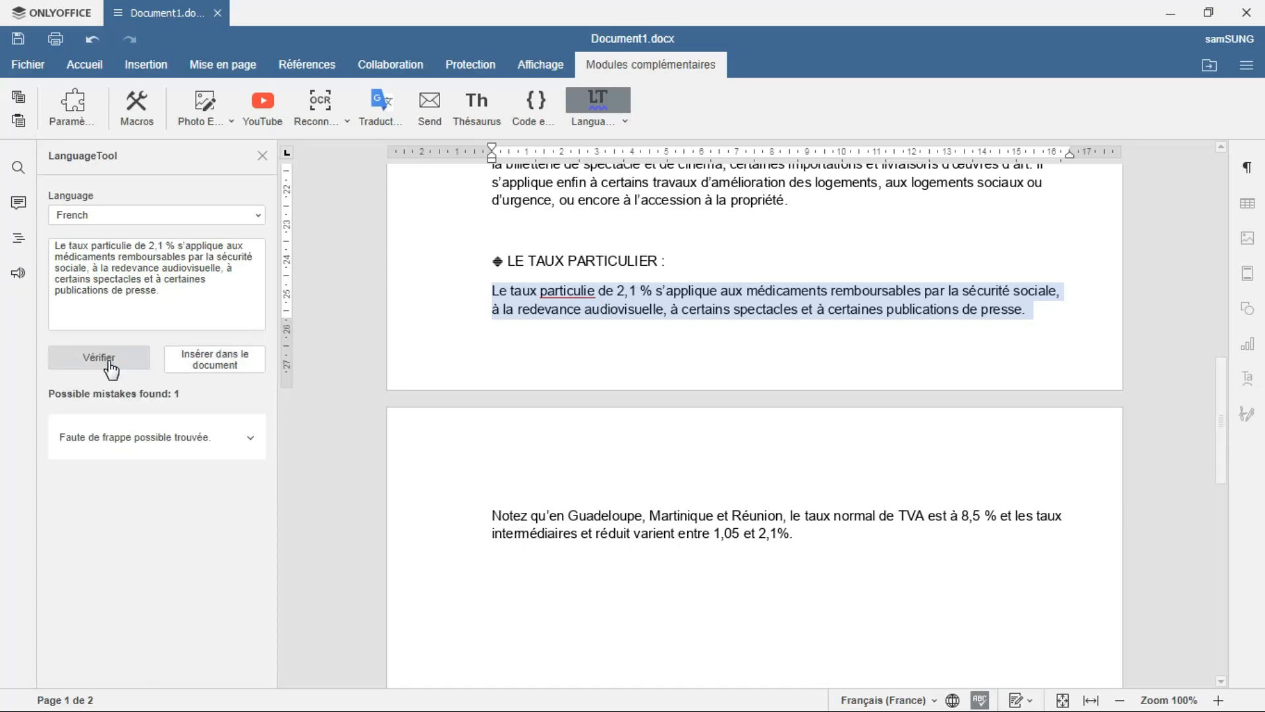
{"action": "triple_click", "coordinate": [160, 397]}
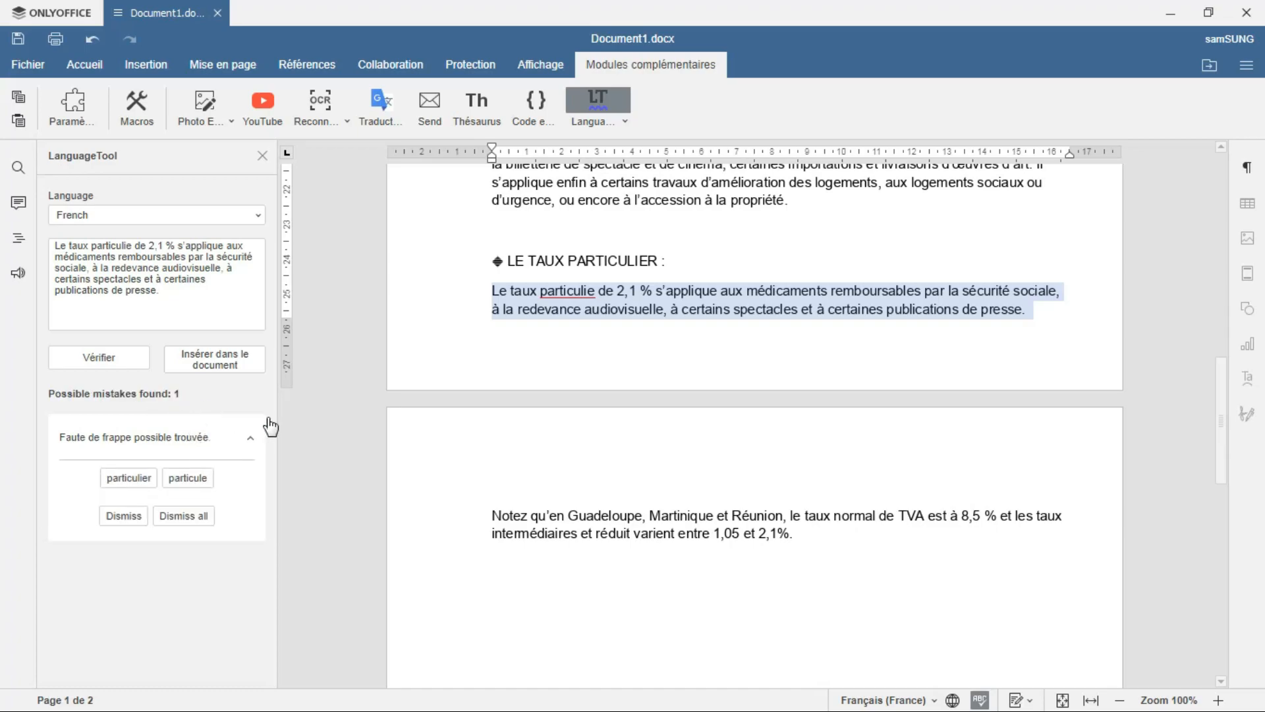
{"action": "left_click", "coordinate": [134, 485]}
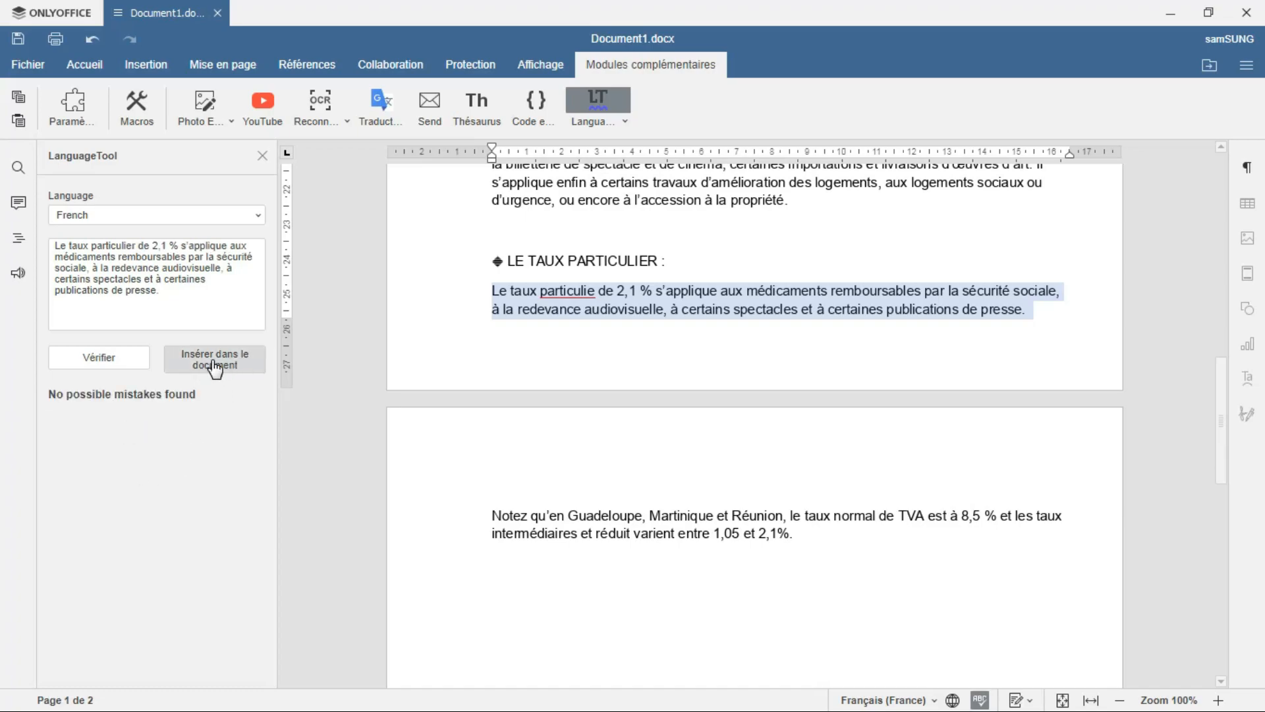
{"action": "left_click", "coordinate": [236, 367]}
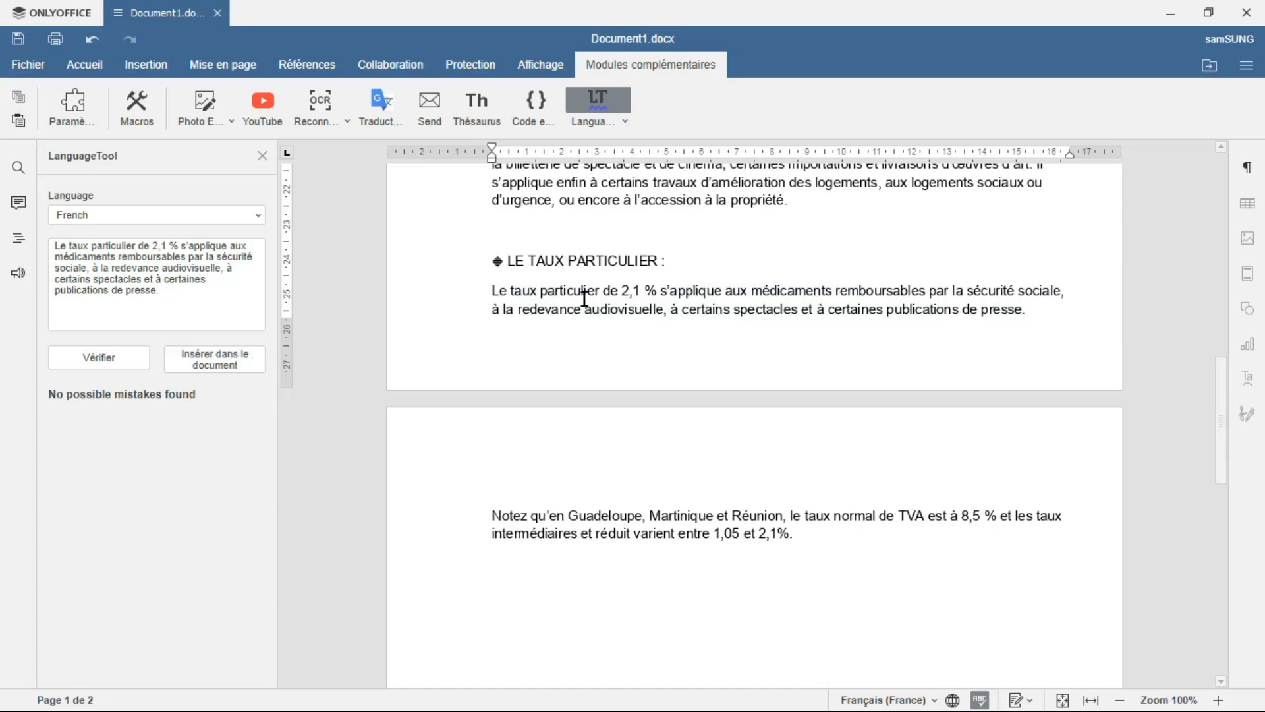
Check the closing paragraph about Guadeloupe and the paragraph on the 5,5 % reduced rate for mistakes.
{"action": "triple_click", "coordinate": [539, 517]}
{"action": "left_click", "coordinate": [93, 359]}
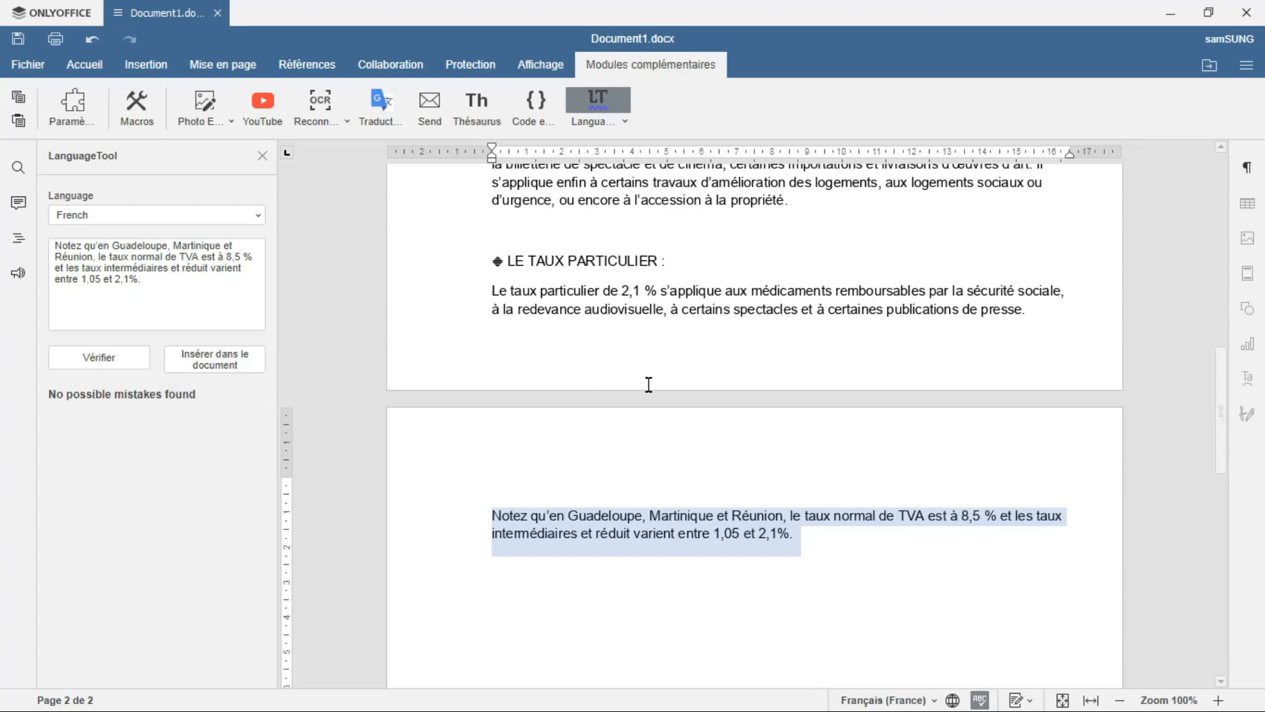
{"action": "scroll", "coordinate": [646, 382], "scroll_direction": "up", "scroll_amount": 3}
{"action": "double_click", "coordinate": [586, 339]}
{"action": "triple_click", "coordinate": [587, 339]}
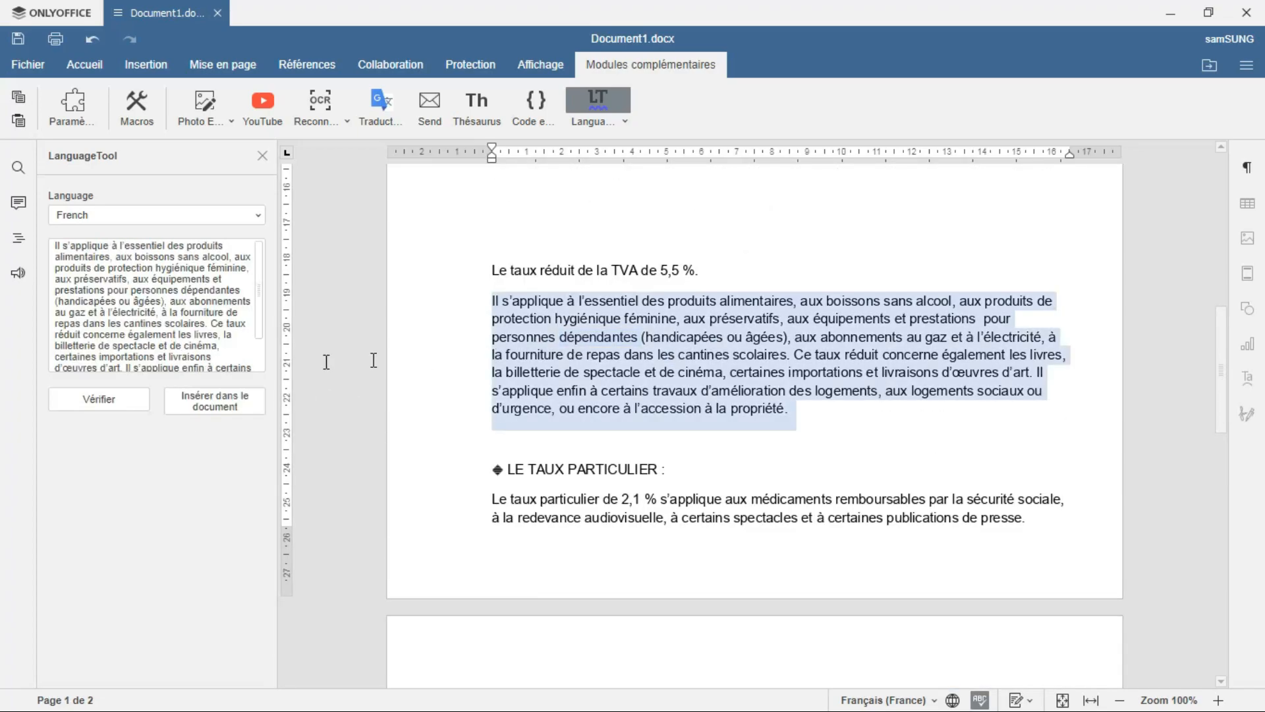
{"action": "left_click", "coordinate": [104, 399]}
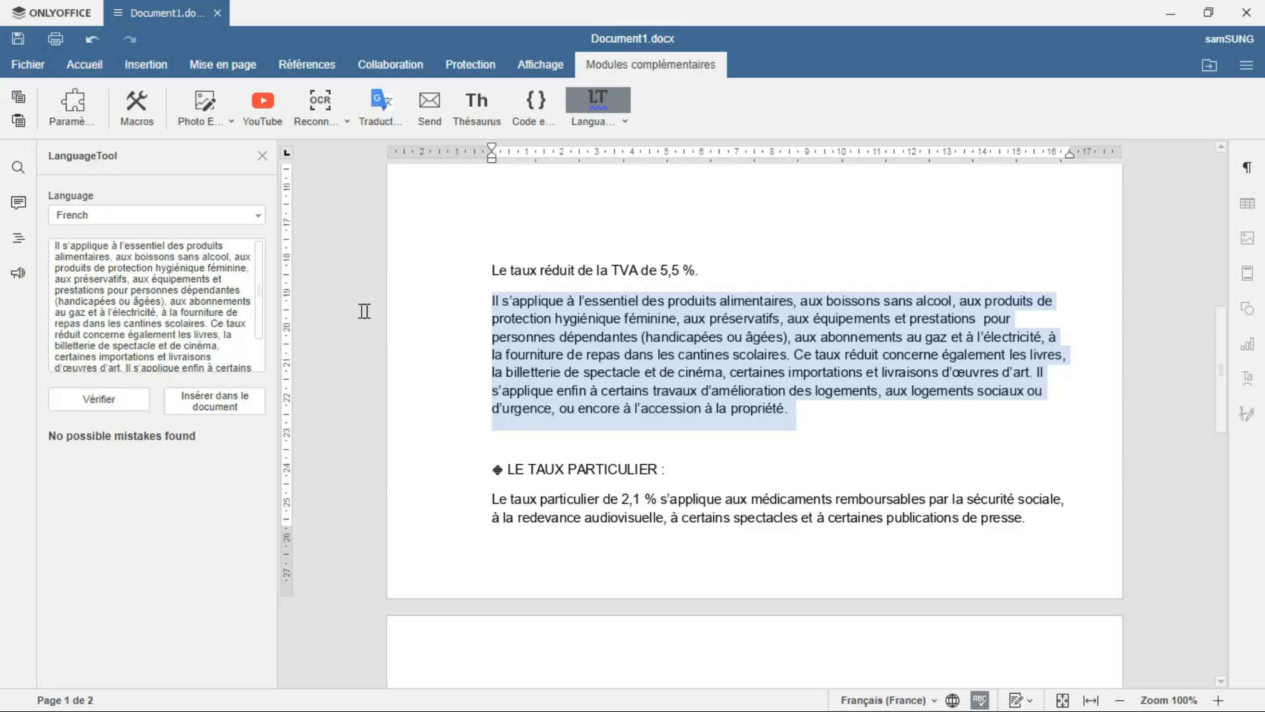
Check the paragraph on the 10 % reduced rate for mistakes with LanguageTool.
{"action": "scroll", "coordinate": [639, 347], "scroll_direction": "up", "scroll_amount": 4}
{"action": "triple_click", "coordinate": [627, 354]}
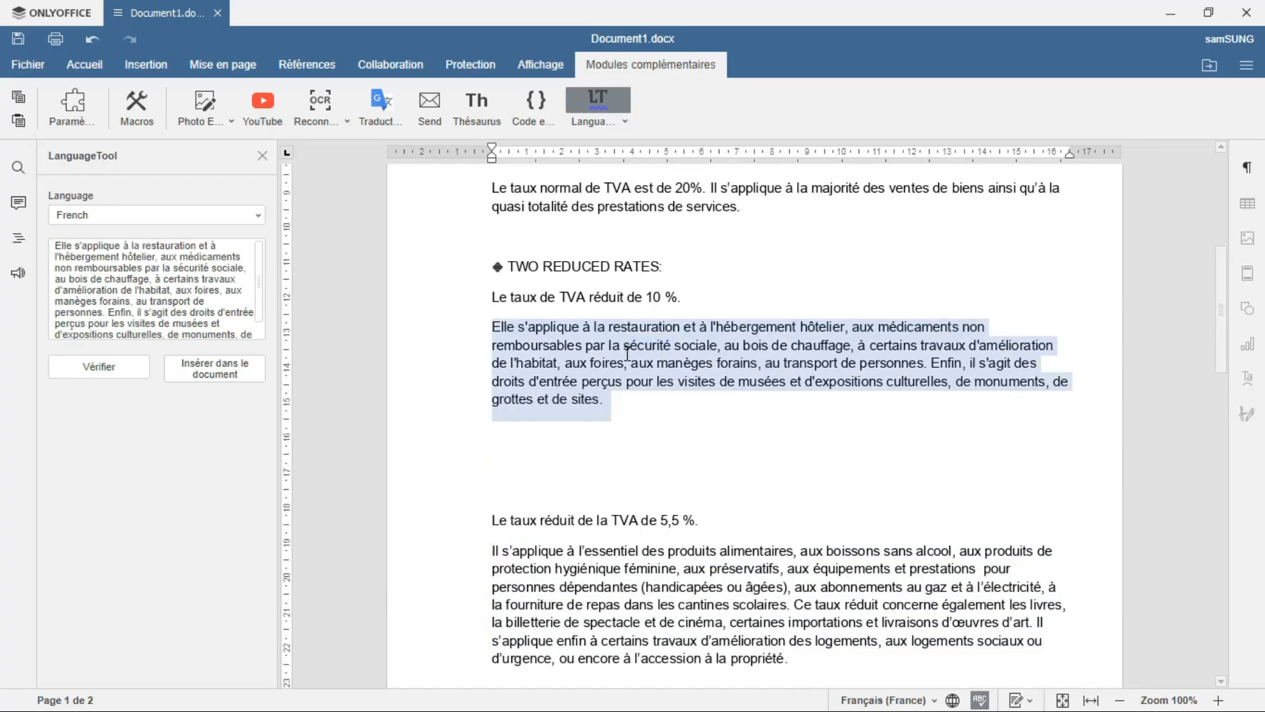
{"action": "left_click", "coordinate": [72, 367]}
Check the paragraph under LE TAUX NORMAL, accept the suggestion "quasi-totalité" and insert the corrected text into the document.
{"action": "scroll", "coordinate": [690, 345], "scroll_direction": "up", "scroll_amount": 1}
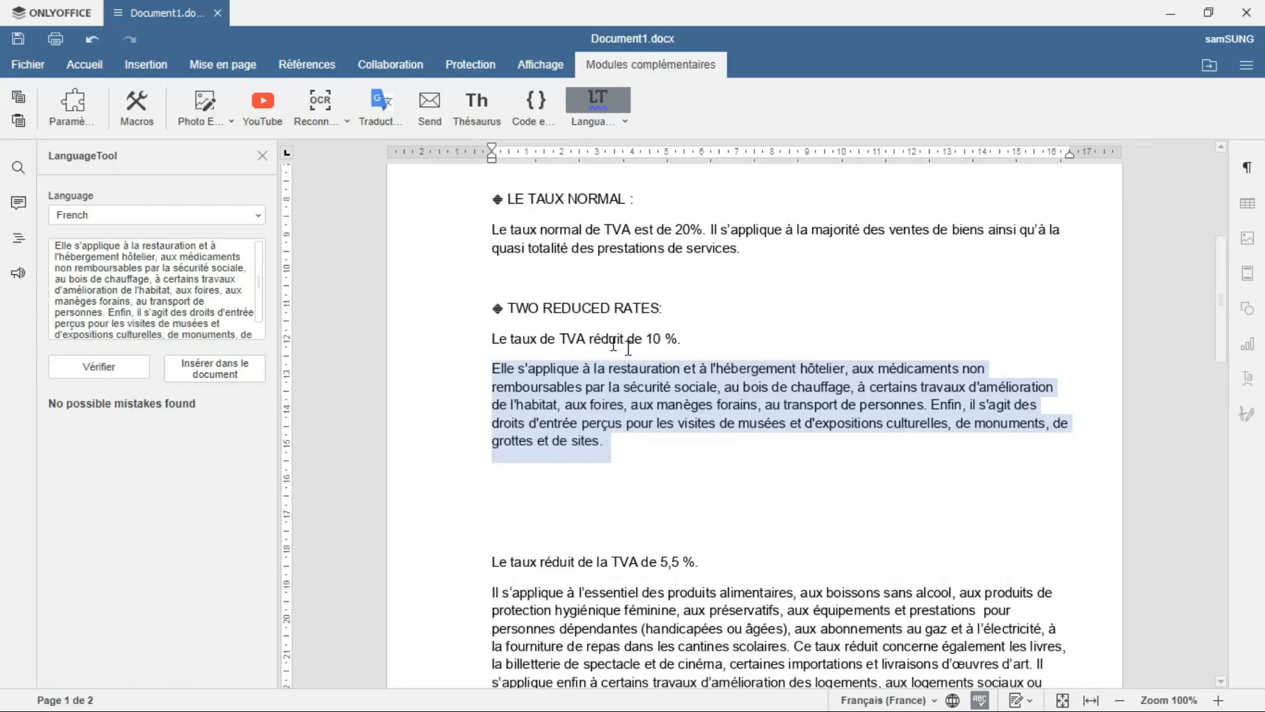
{"action": "triple_click", "coordinate": [590, 314]}
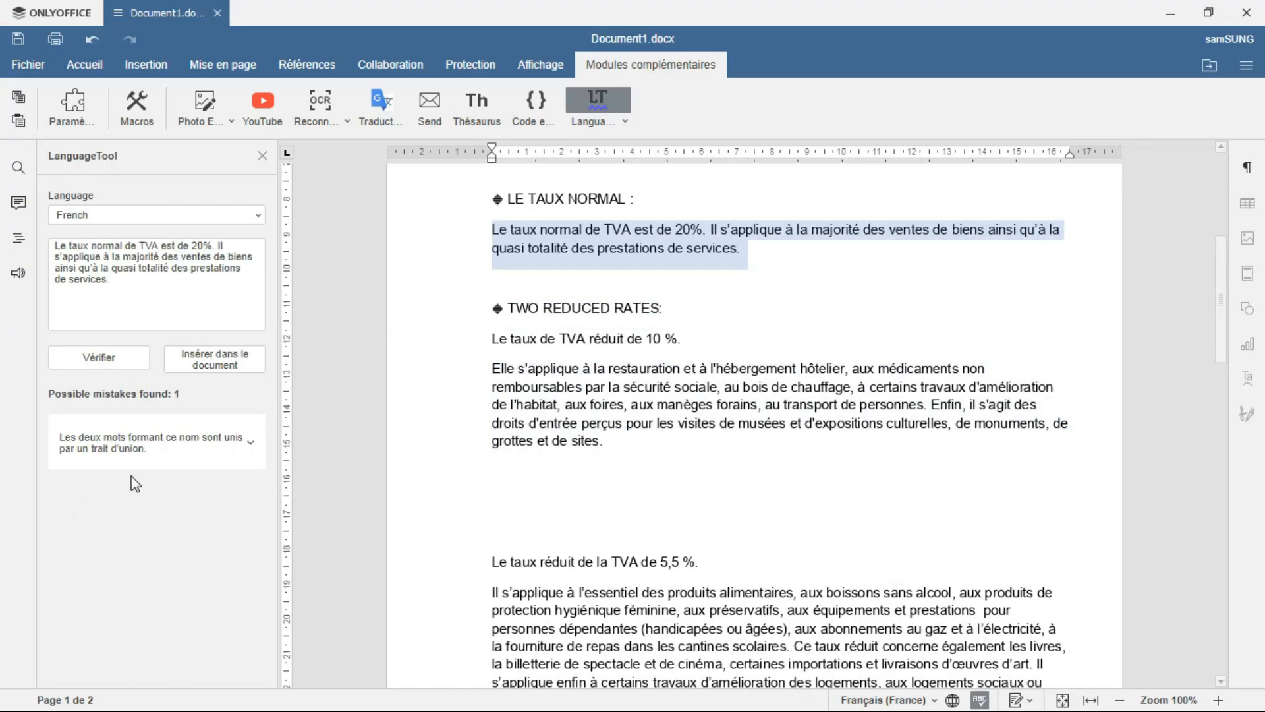
{"action": "left_click", "coordinate": [174, 453]}
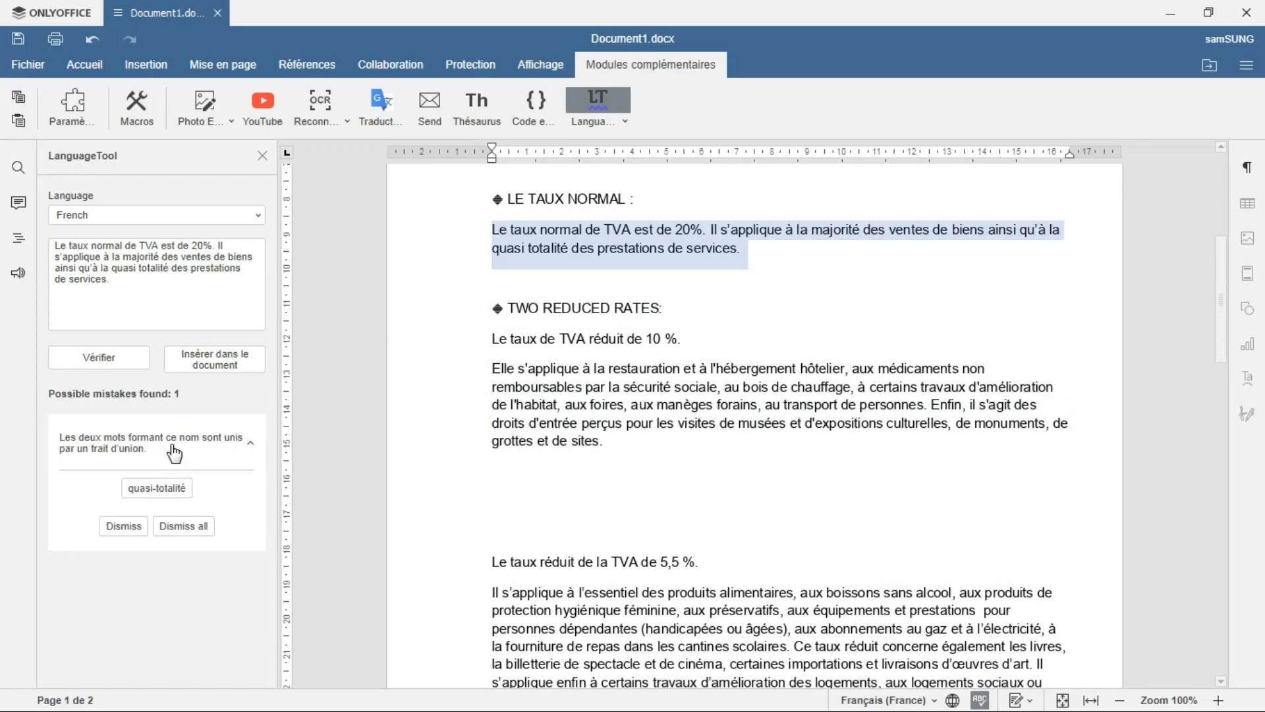
{"action": "left_click", "coordinate": [172, 494]}
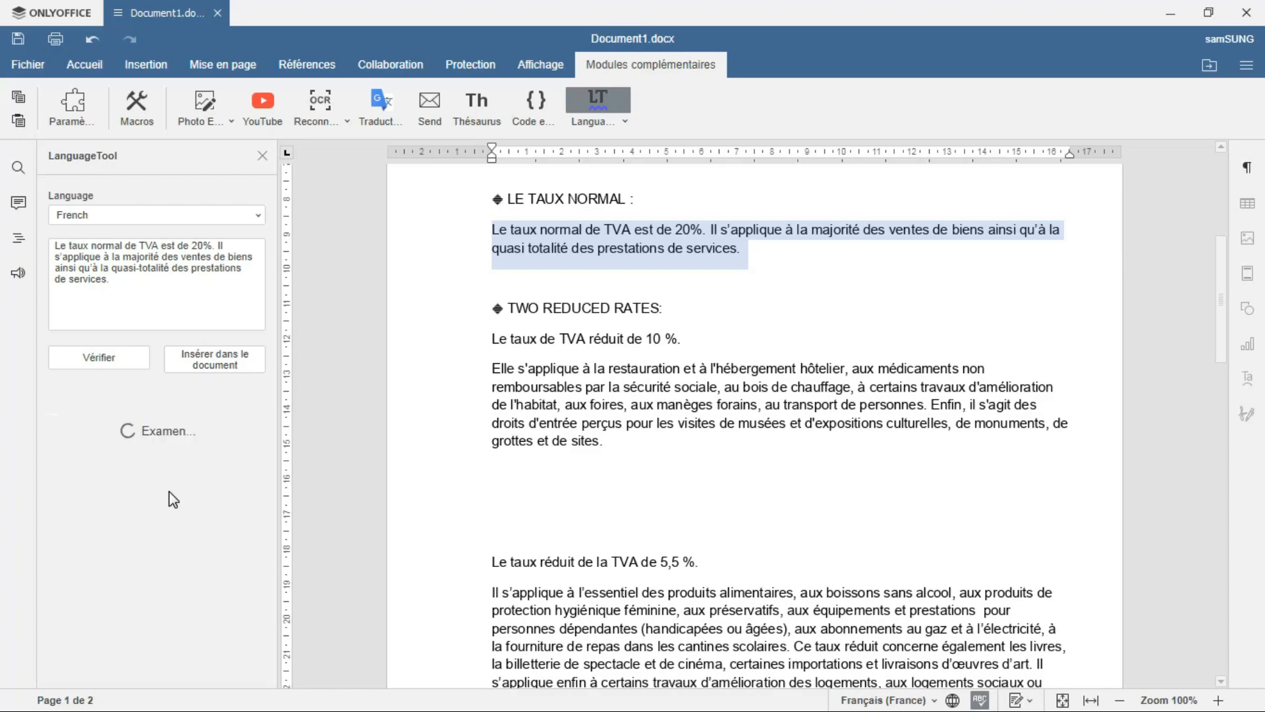
{"action": "left_click", "coordinate": [215, 359]}
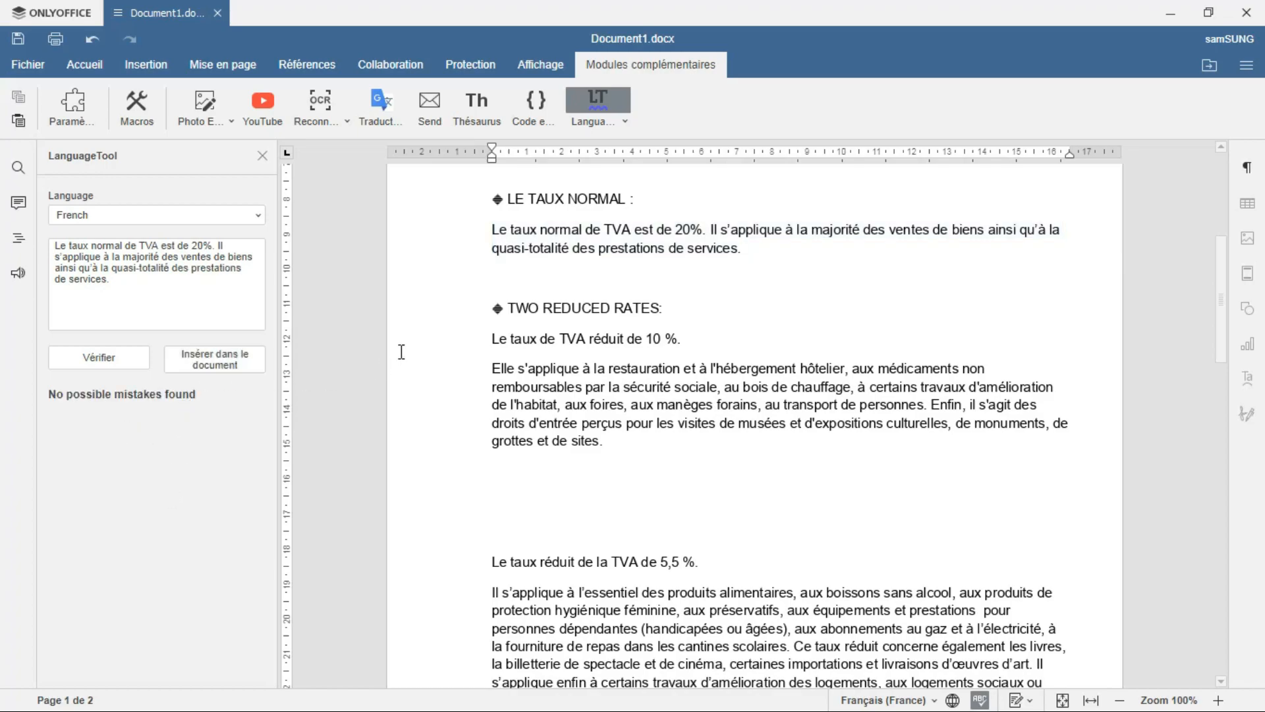
Close LanguageTool, open the Traducteur plugin and set its target language to English.
{"action": "scroll", "coordinate": [695, 379], "scroll_direction": "up", "scroll_amount": 5}
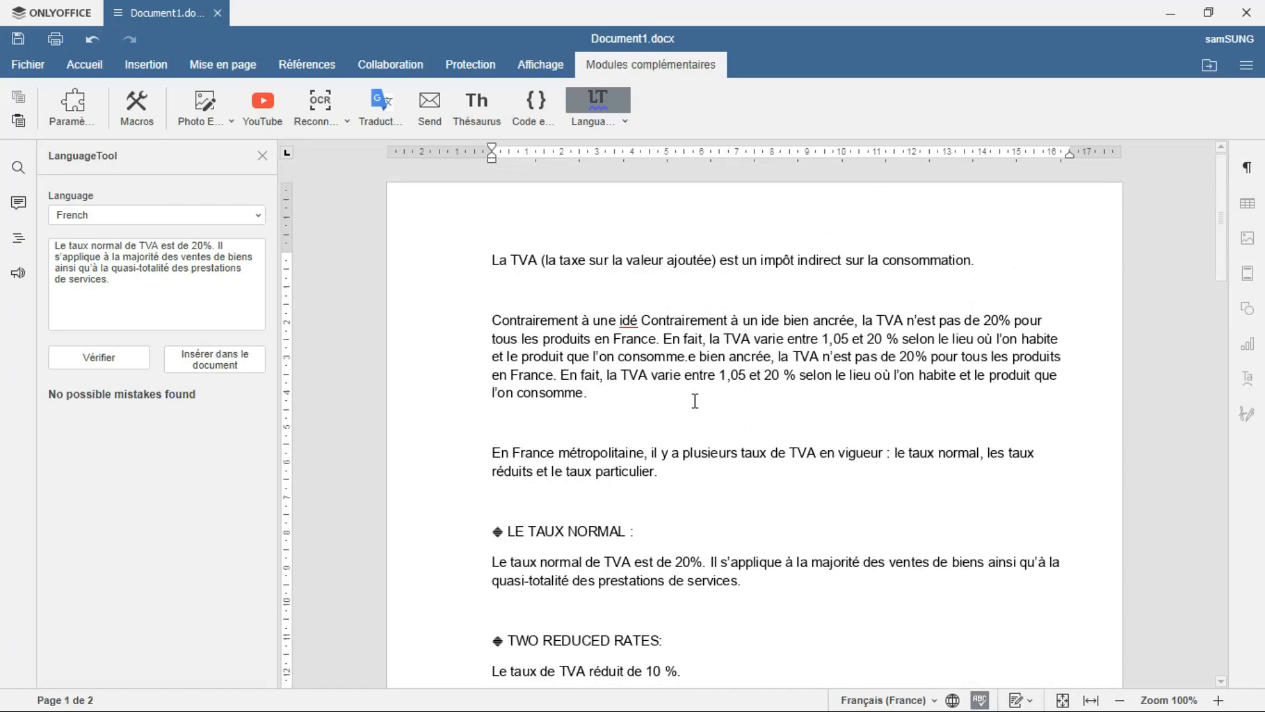
{"action": "left_click", "coordinate": [263, 156]}
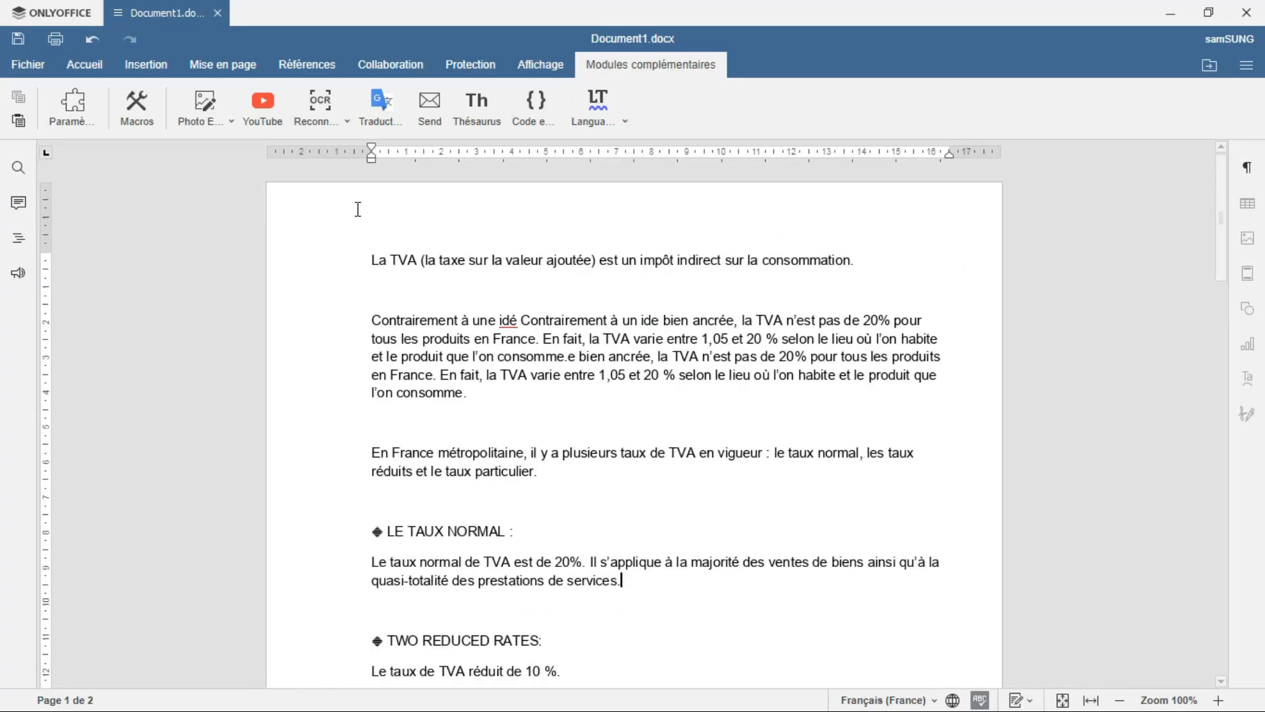
{"action": "left_click", "coordinate": [379, 123]}
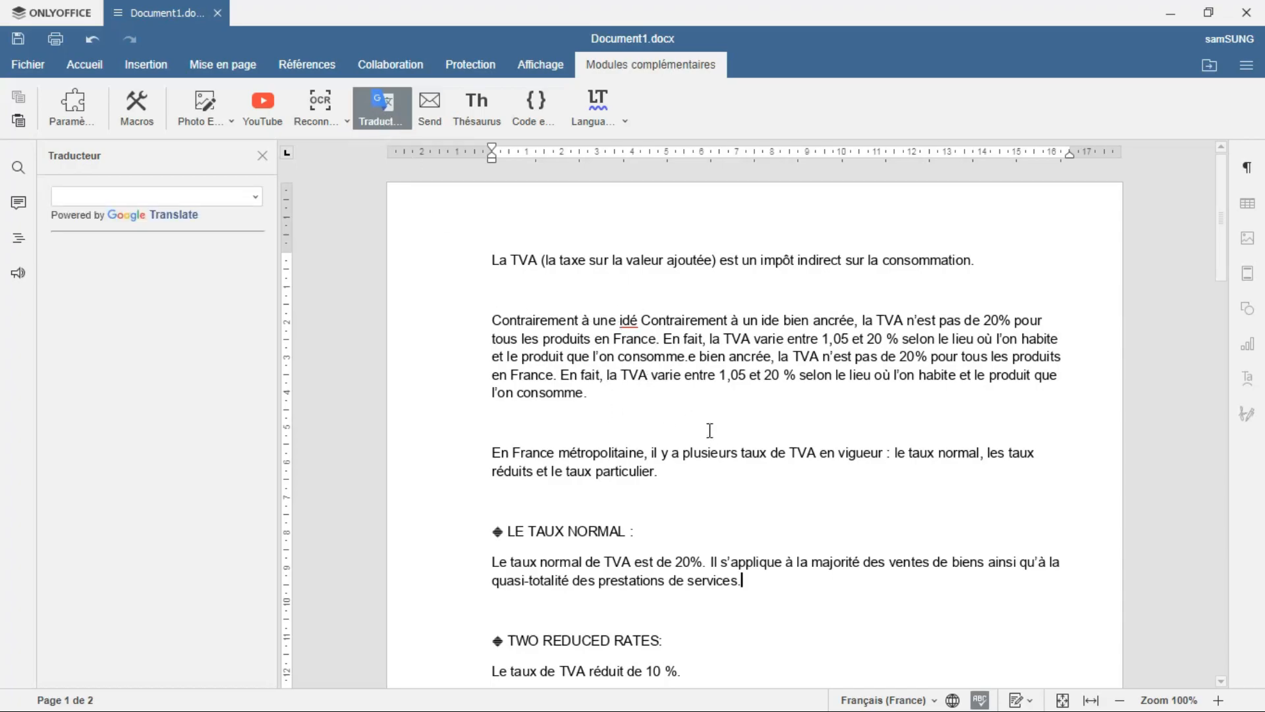
{"action": "left_click", "coordinate": [220, 196]}
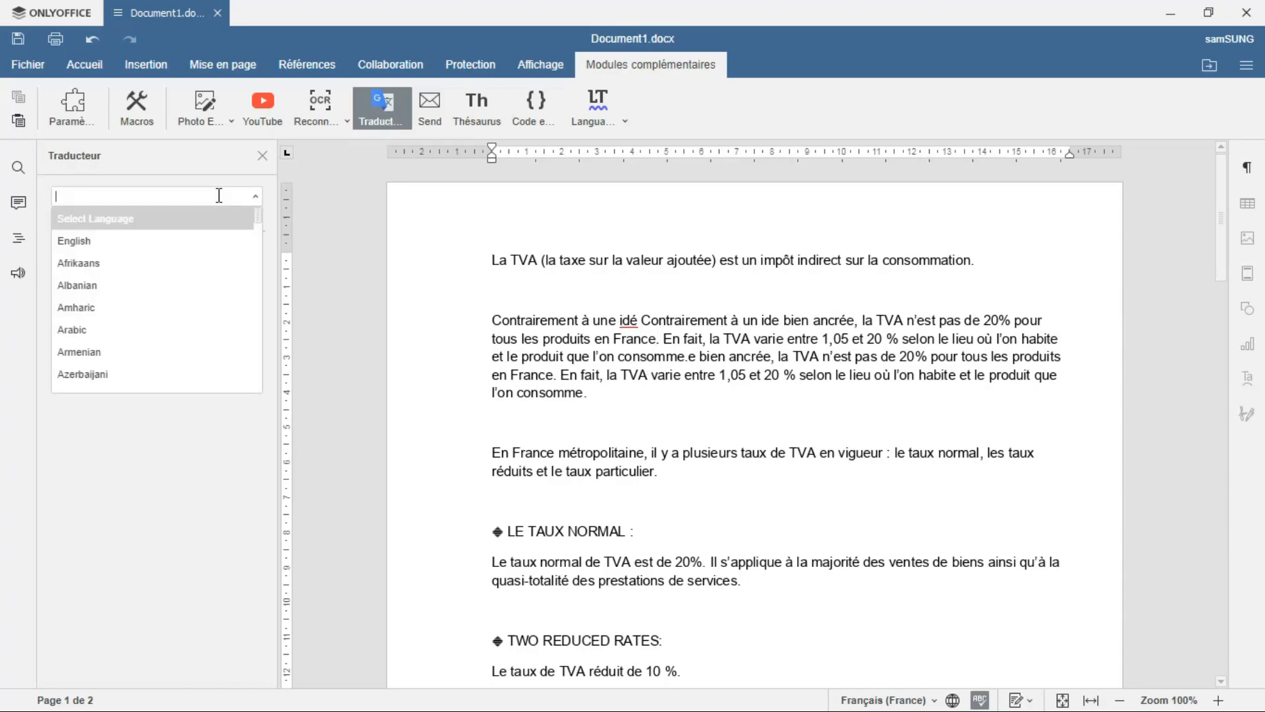
{"action": "left_click", "coordinate": [167, 242]}
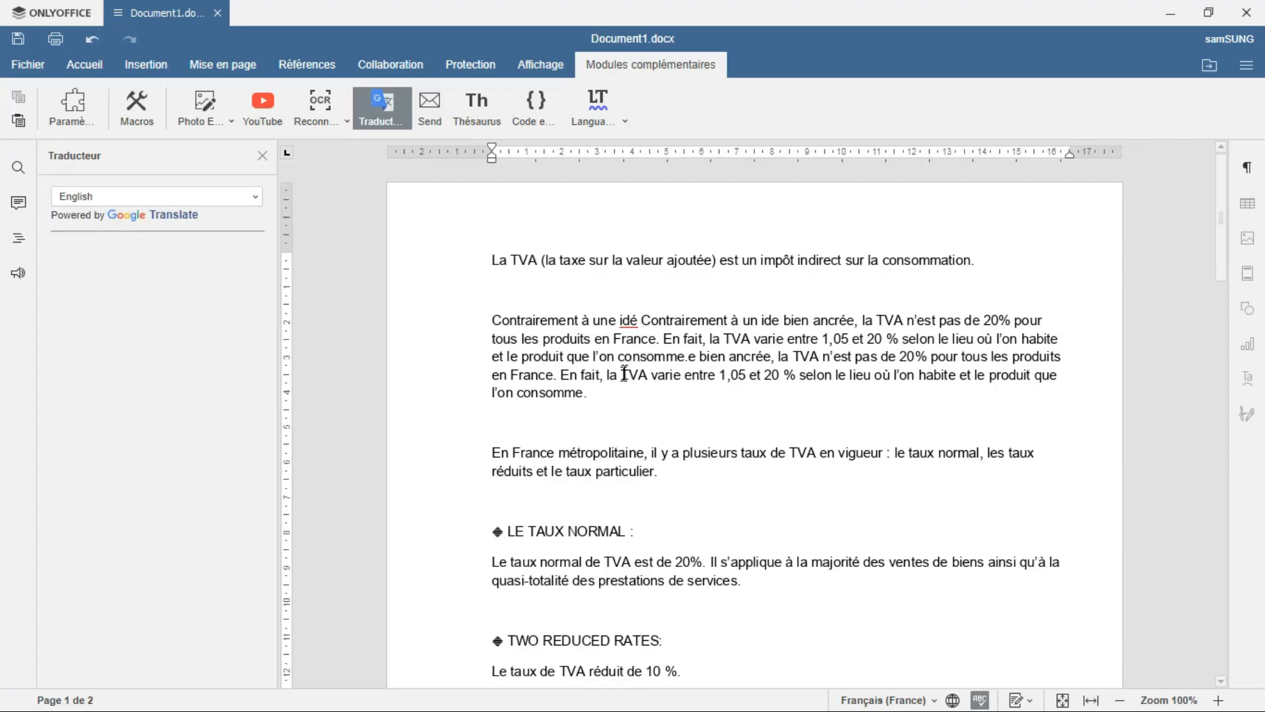
Translate the closing paragraph about Guadeloupe, Martinique and Réunion into English and insert the translation in place of the French text.
{"action": "scroll", "coordinate": [608, 455], "scroll_direction": "down", "scroll_amount": 10}
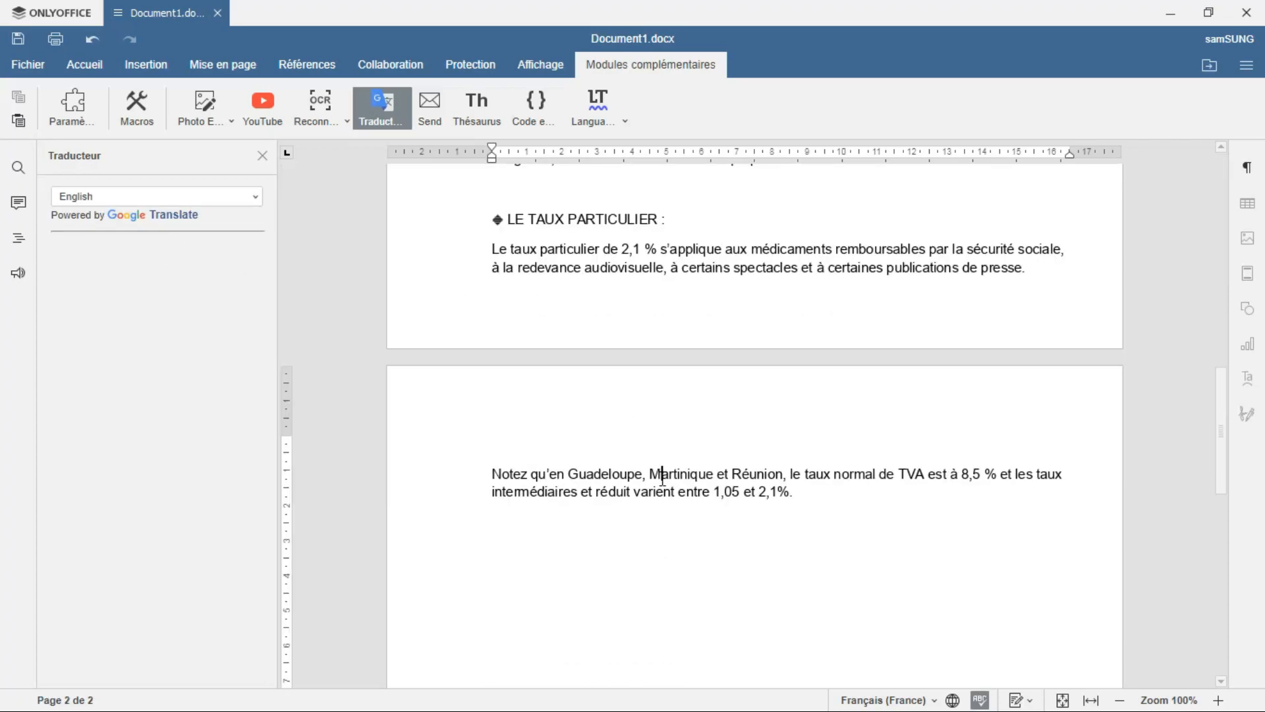
{"action": "triple_click", "coordinate": [662, 475]}
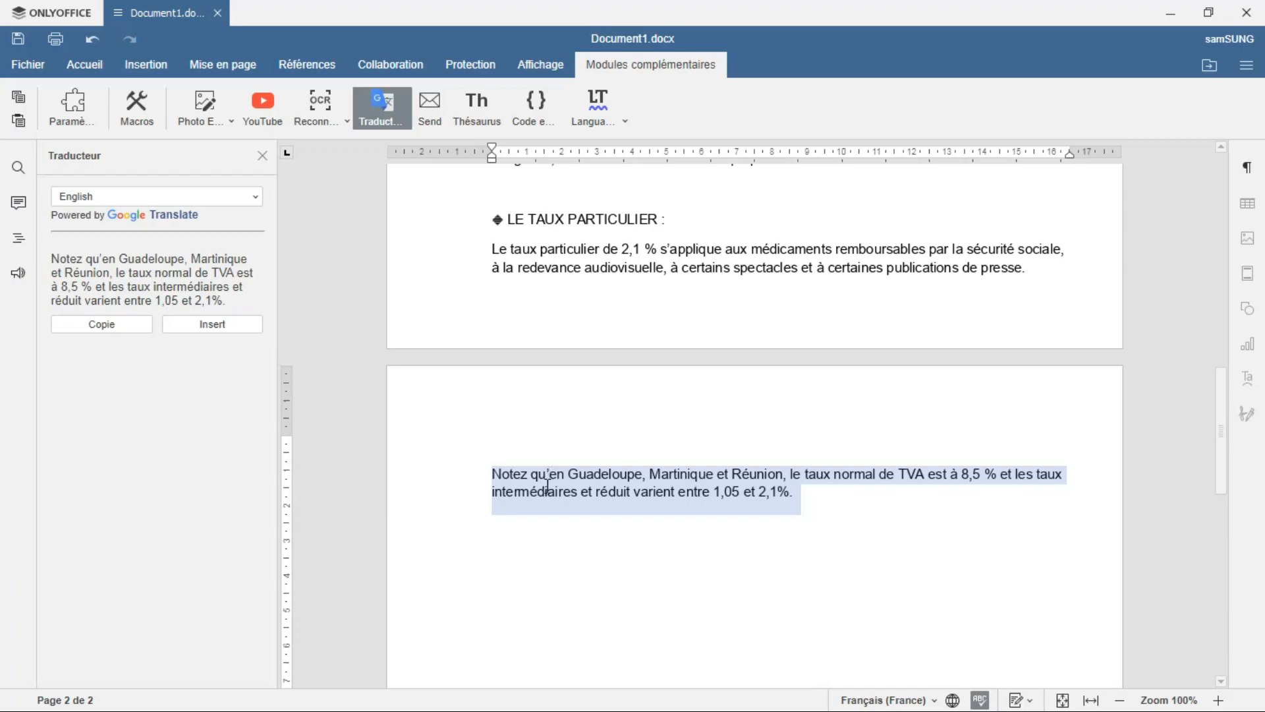
{"action": "double_click", "coordinate": [78, 270]}
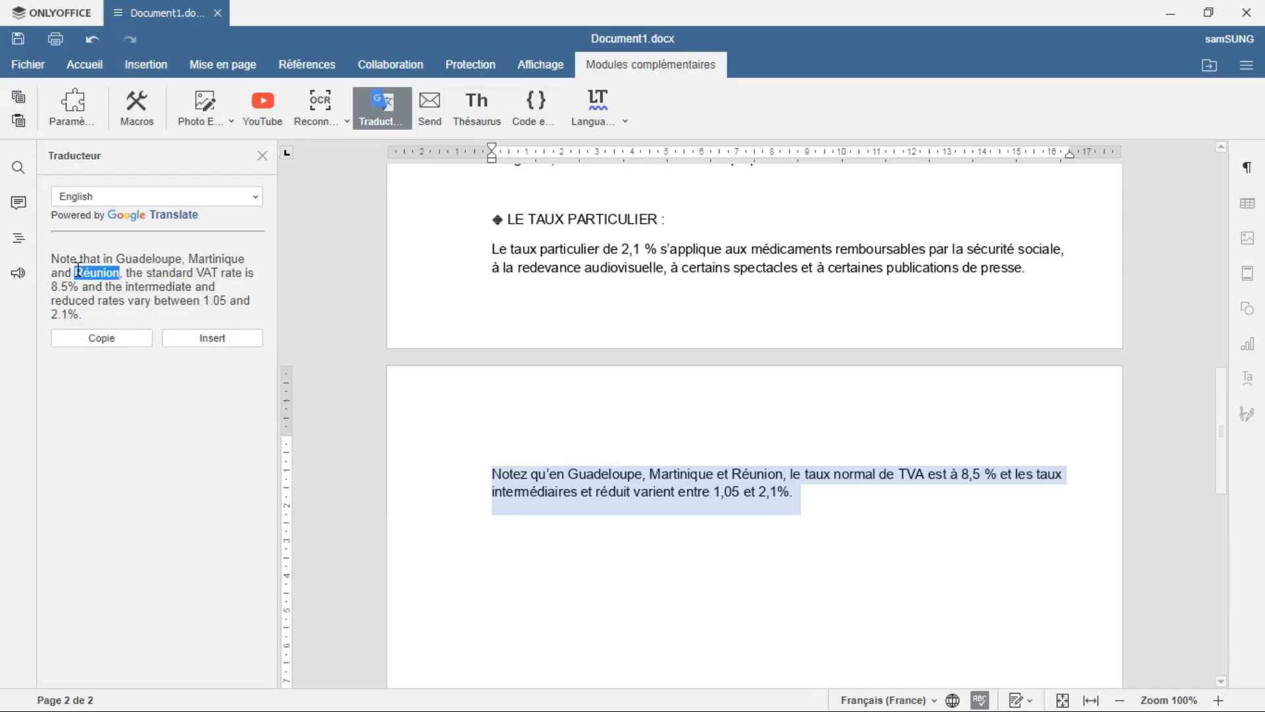
{"action": "triple_click", "coordinate": [77, 270]}
{"action": "scroll", "coordinate": [219, 294], "scroll_direction": "down", "scroll_amount": 1}
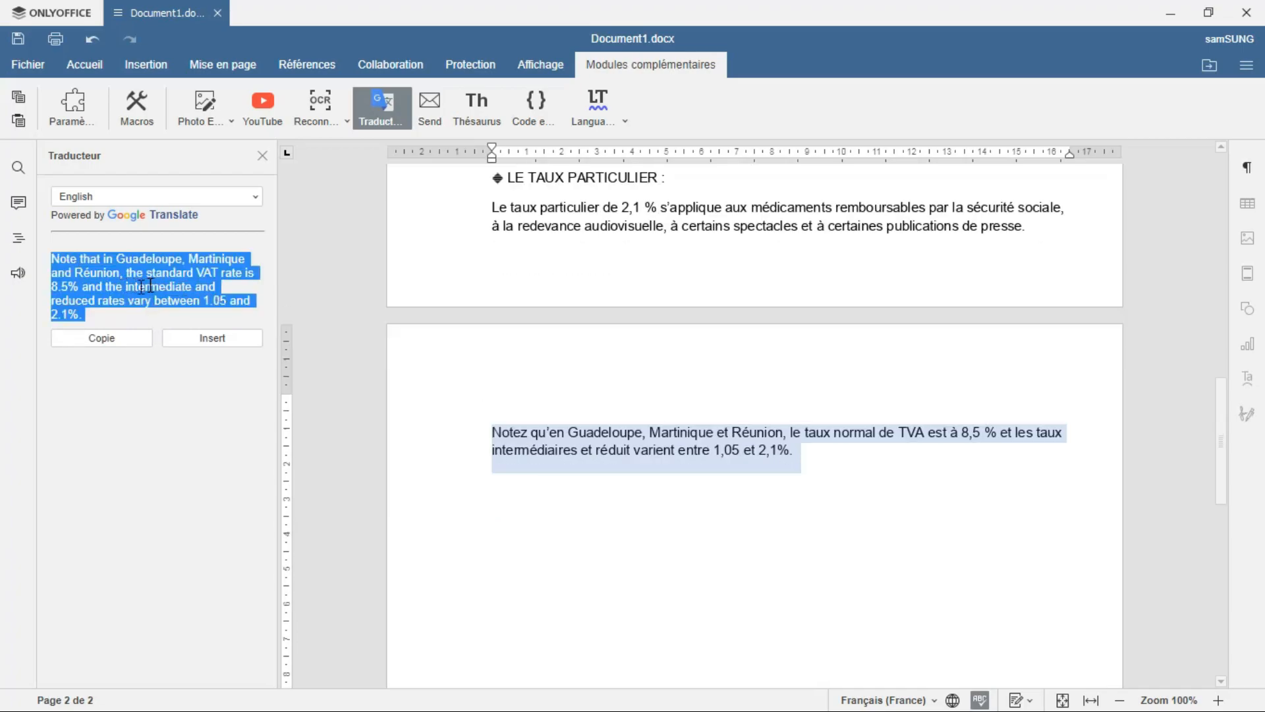
{"action": "triple_click", "coordinate": [616, 440]}
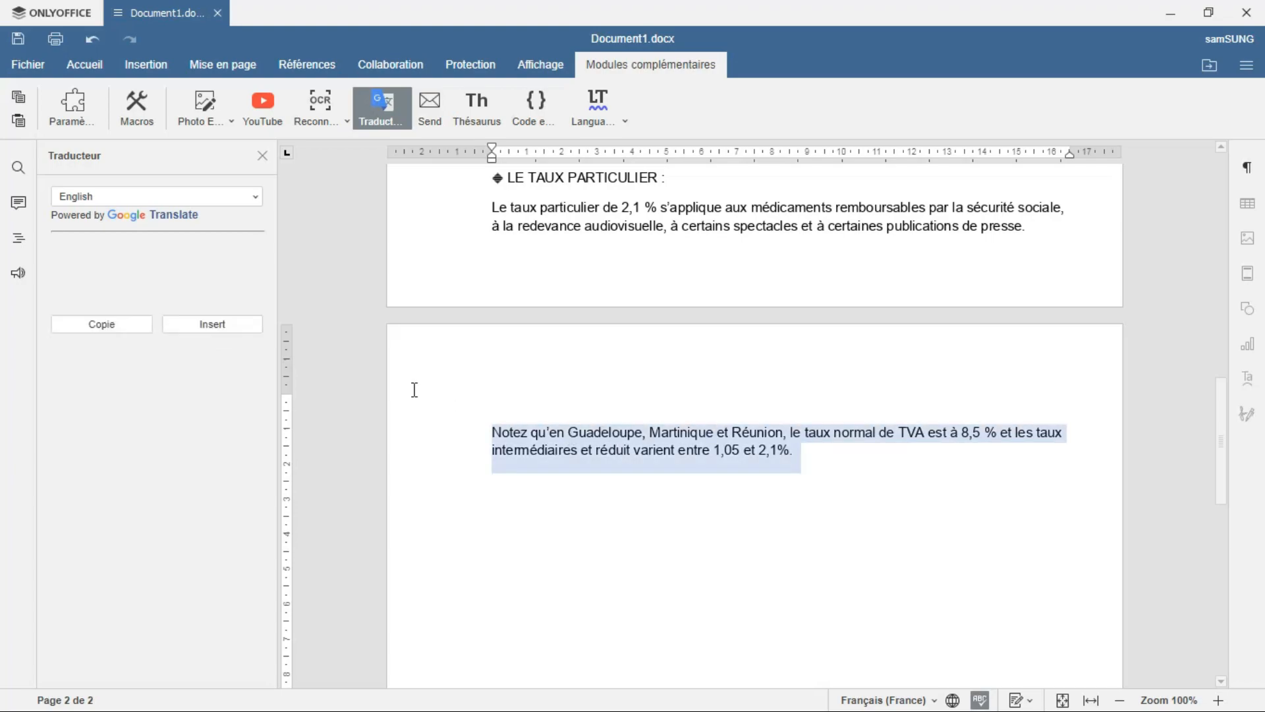
{"action": "left_click", "coordinate": [269, 371]}
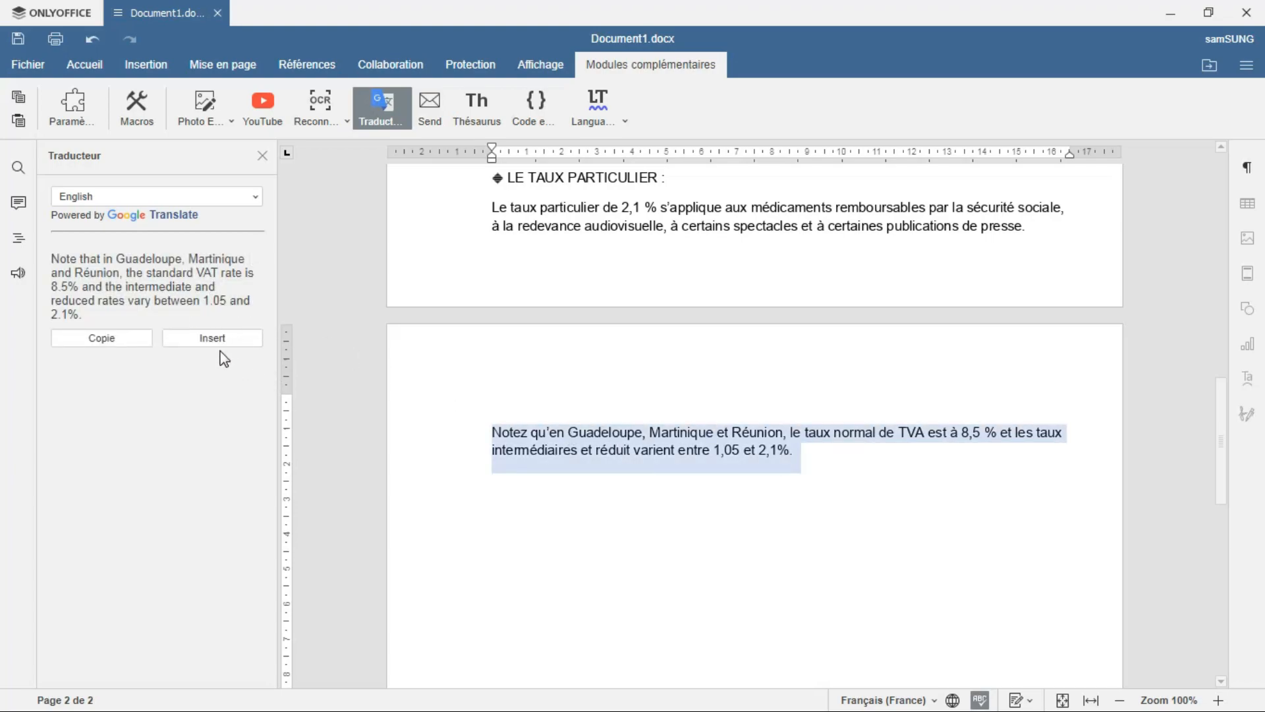
{"action": "left_click", "coordinate": [224, 349]}
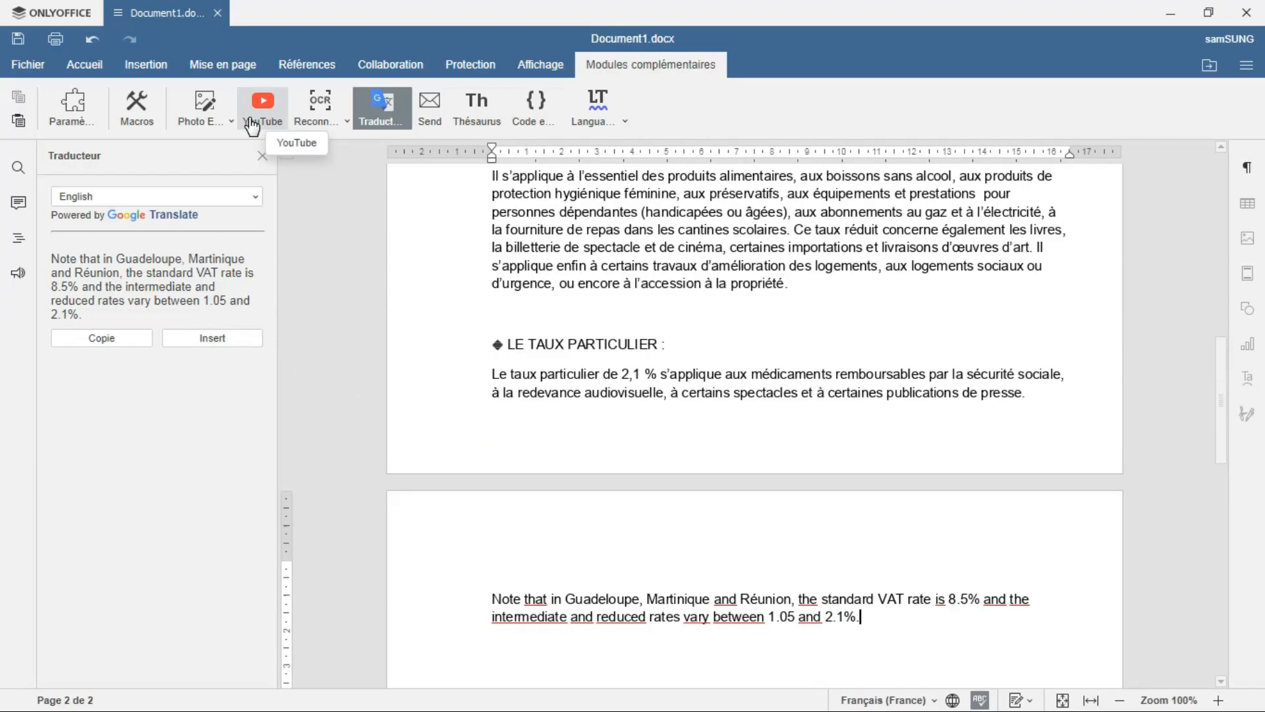
Insert a YouTube video below the translated paragraph by pasting its copied URL into the YouTube plugin.
{"action": "left_click", "coordinate": [252, 123]}
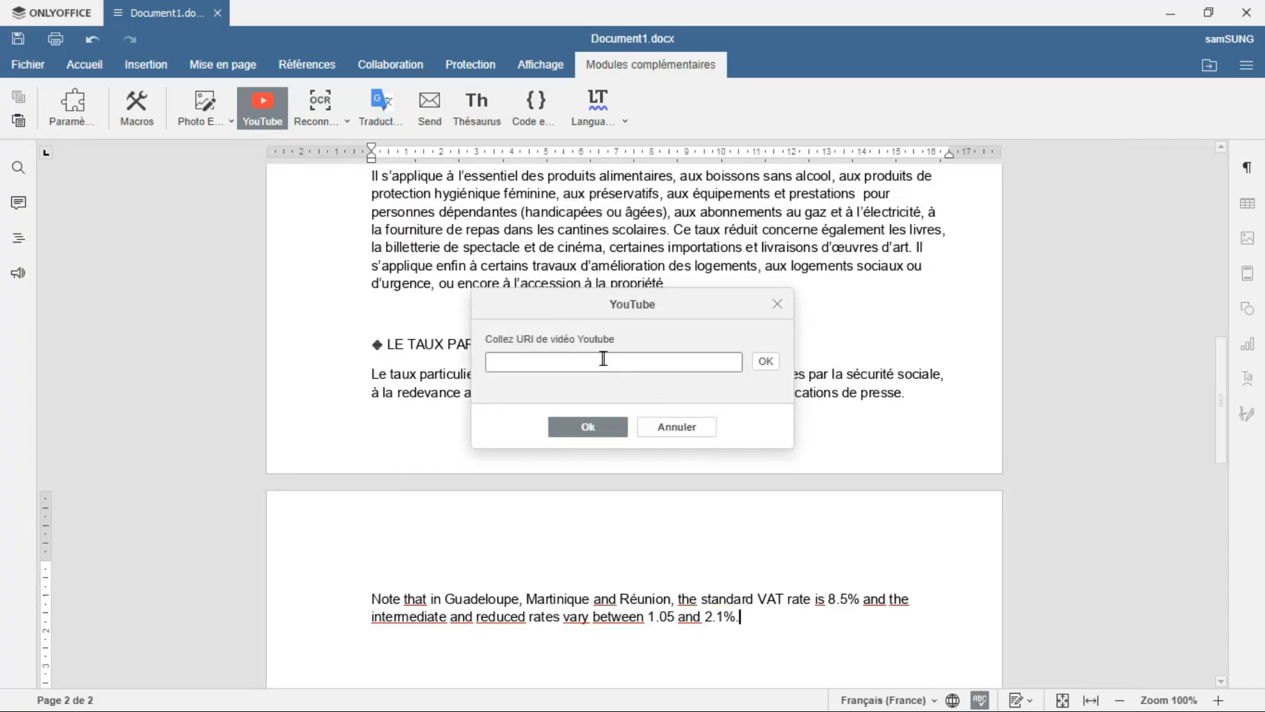
{"action": "right_click", "coordinate": [599, 362]}
{"action": "left_click", "coordinate": [647, 415]}
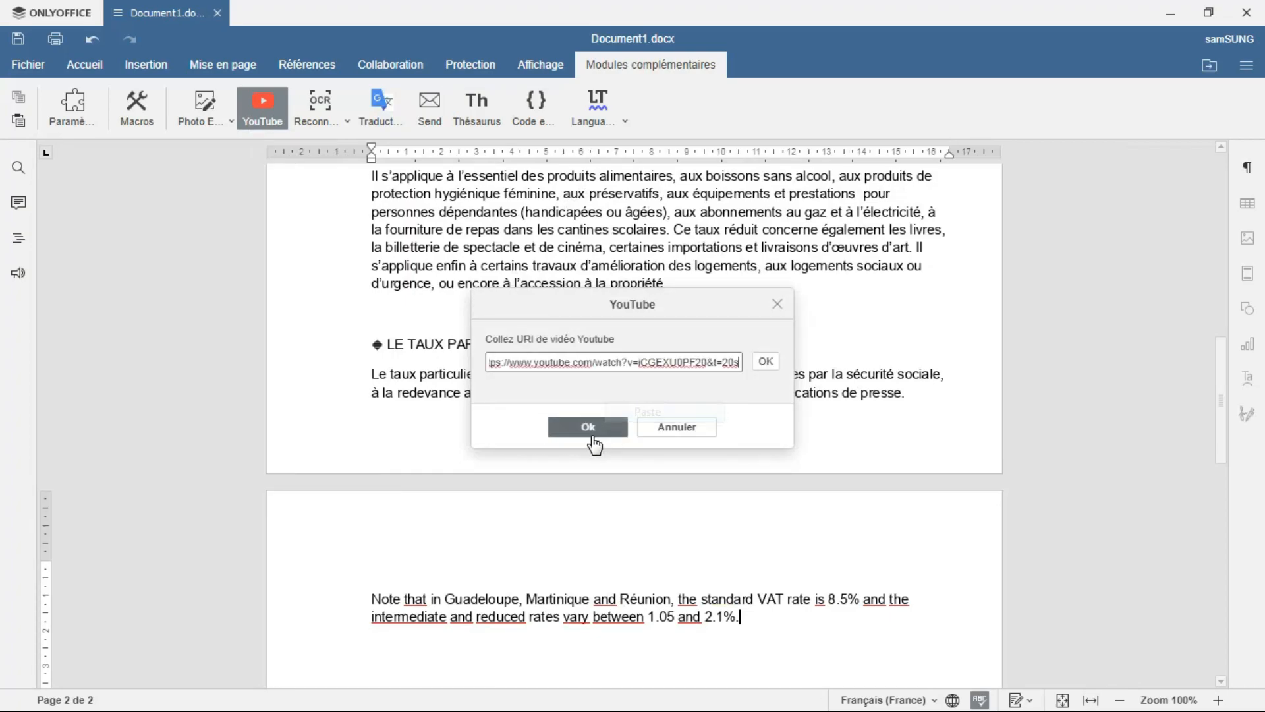
{"action": "left_click", "coordinate": [590, 430]}
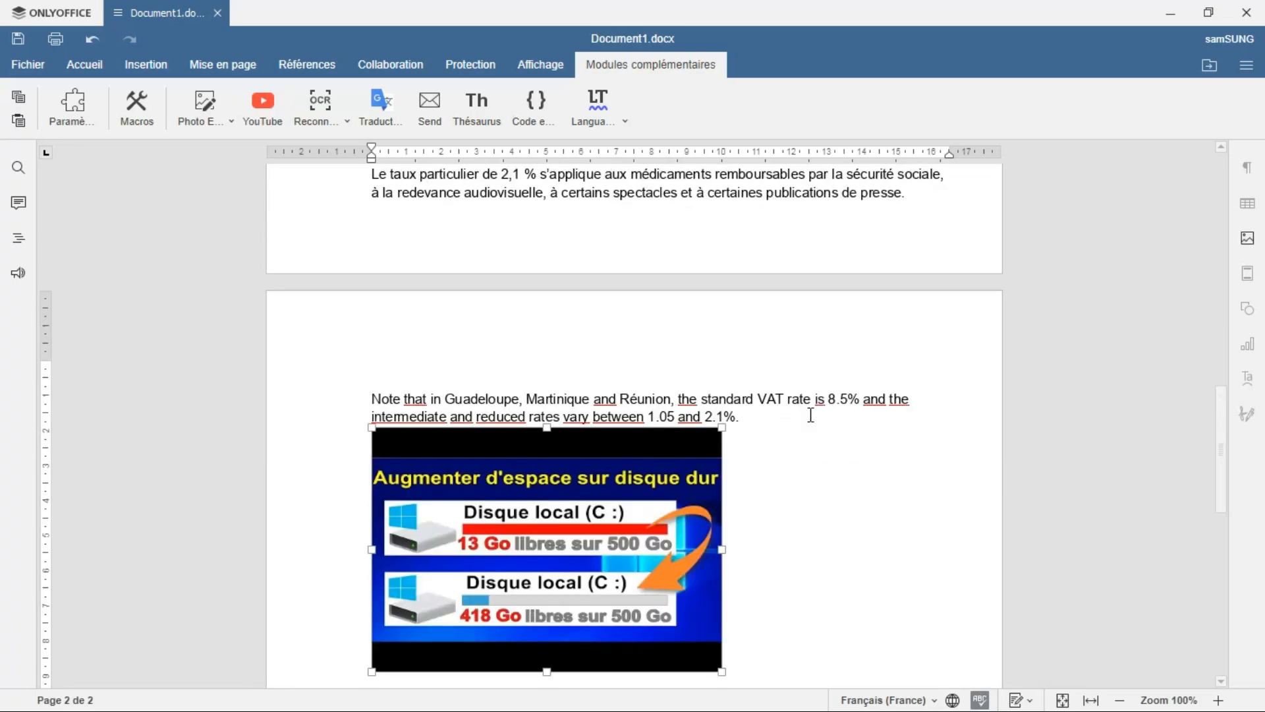
{"action": "scroll", "coordinate": [629, 479], "scroll_direction": "down", "scroll_amount": 2}
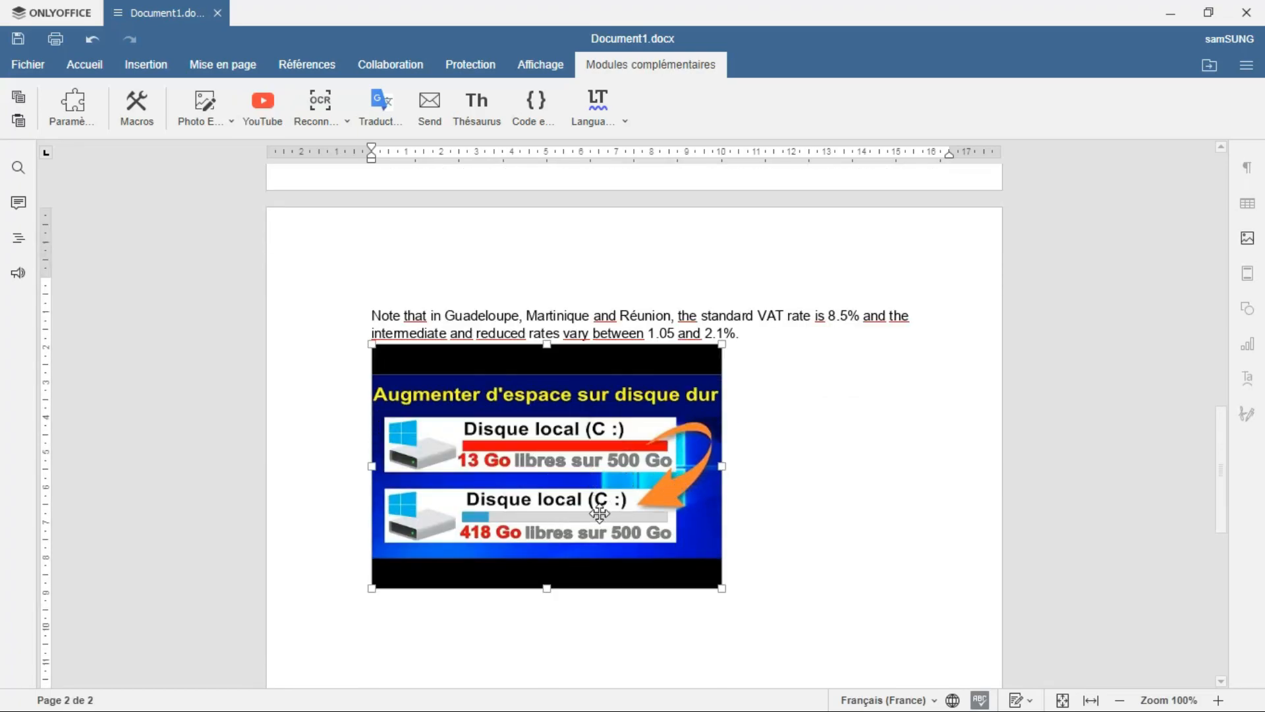